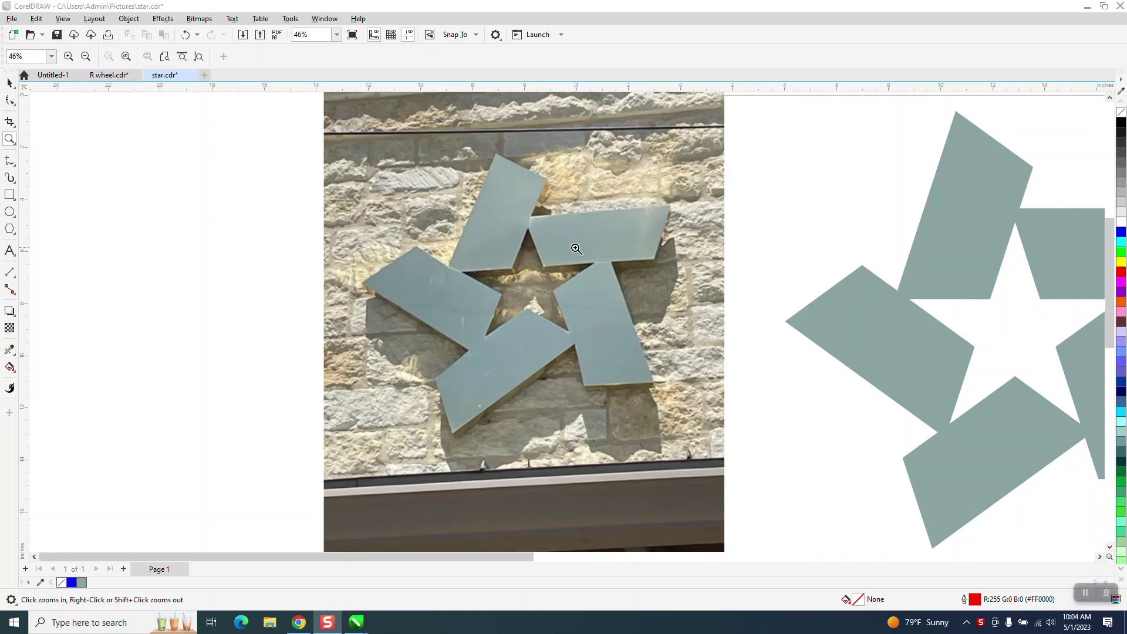
Zoom out and move the reference photo further left
scroll(516, 247, "down", 2)
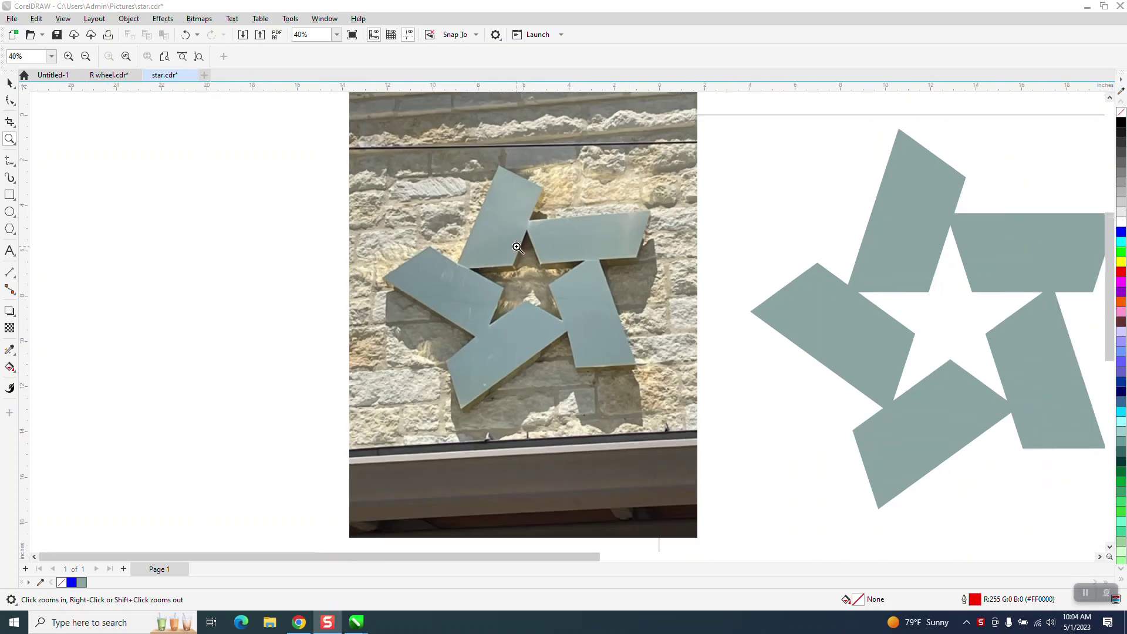
scroll(775, 255, "down", 2)
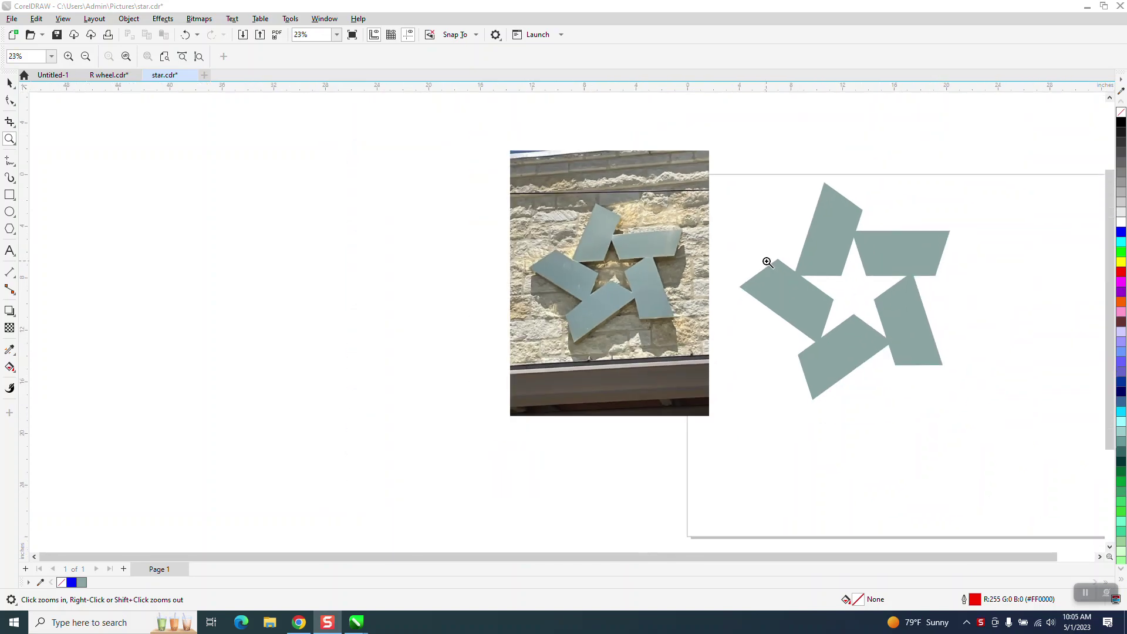
left_click(10, 83)
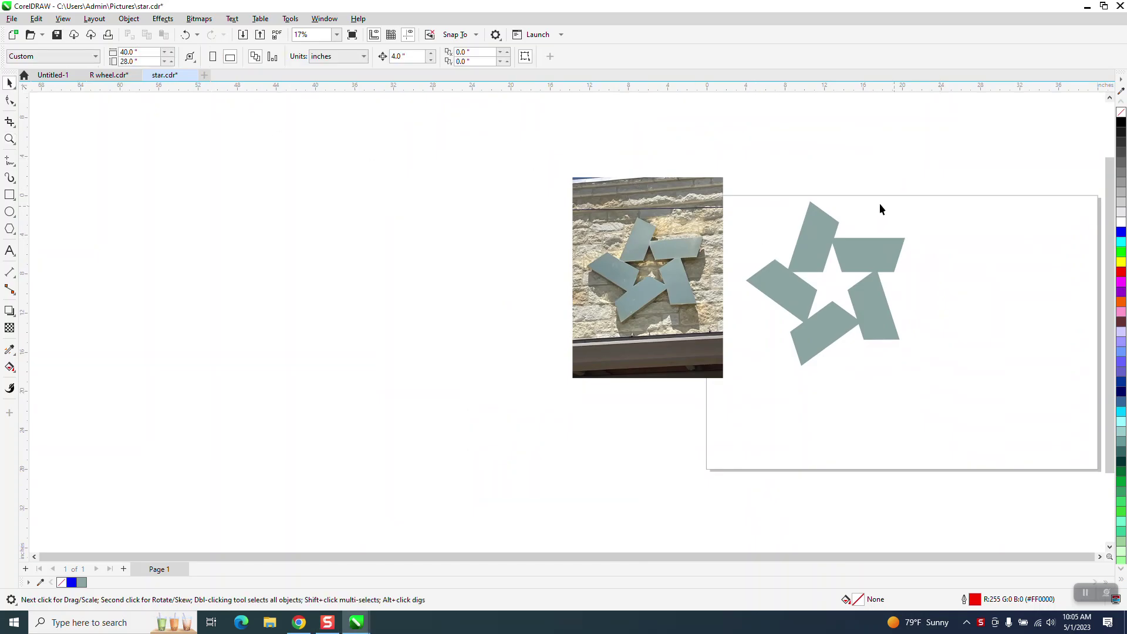
mouse_move(721, 179)
left_mouse_down()
mouse_move(923, 397)
mouse_move(473, 187)
left_mouse_up()
Marquee-select all five star pieces and drag them off the page beside the photo
left_click_drag(727, 155, 987, 405)
left_click(567, 287)
left_click(788, 280)
left_click_drag(708, 157, 1042, 521)
left_click_drag(823, 355, 595, 299)
Draw a star with the Star tool, centre it on the page, and set it to 5 points
left_click(13, 233)
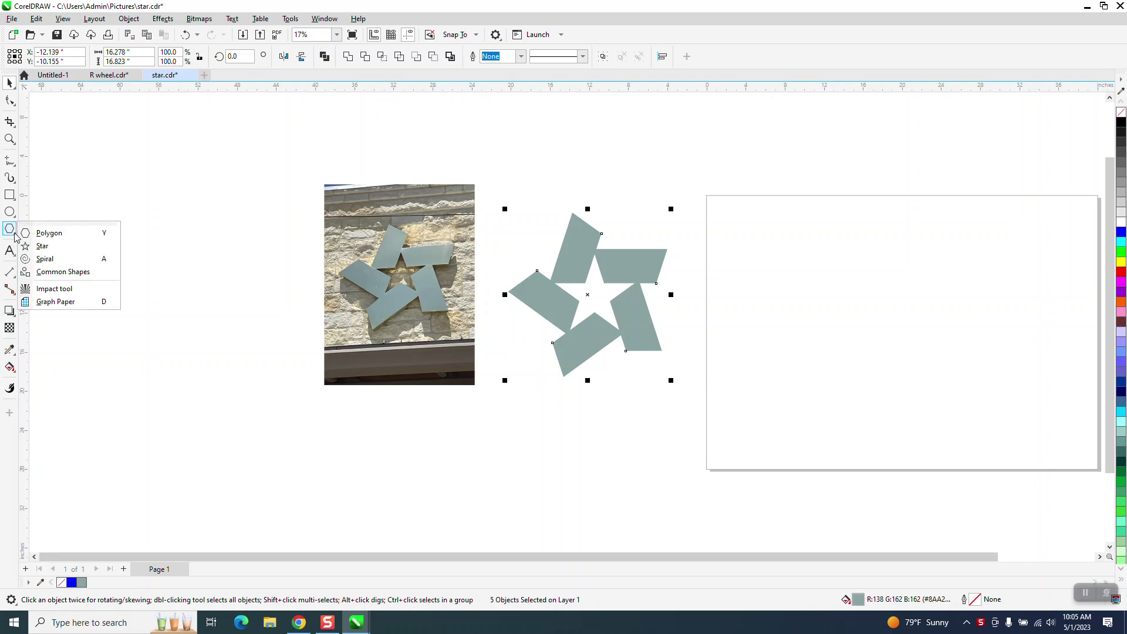
left_click(40, 248)
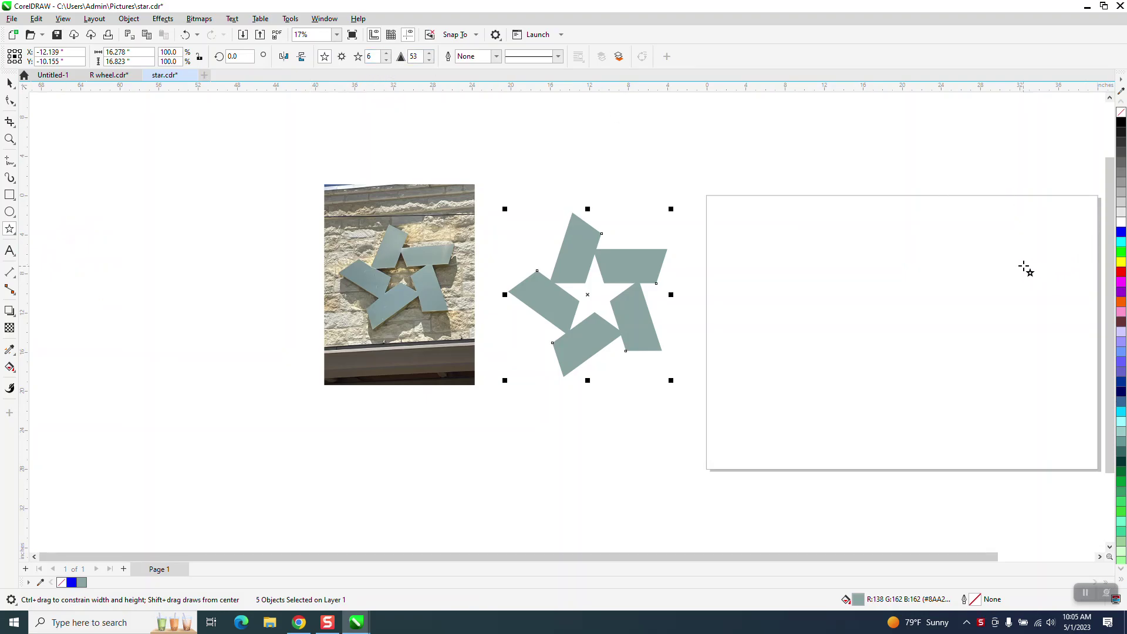
left_click_drag(1036, 255, 824, 388)
key("p")
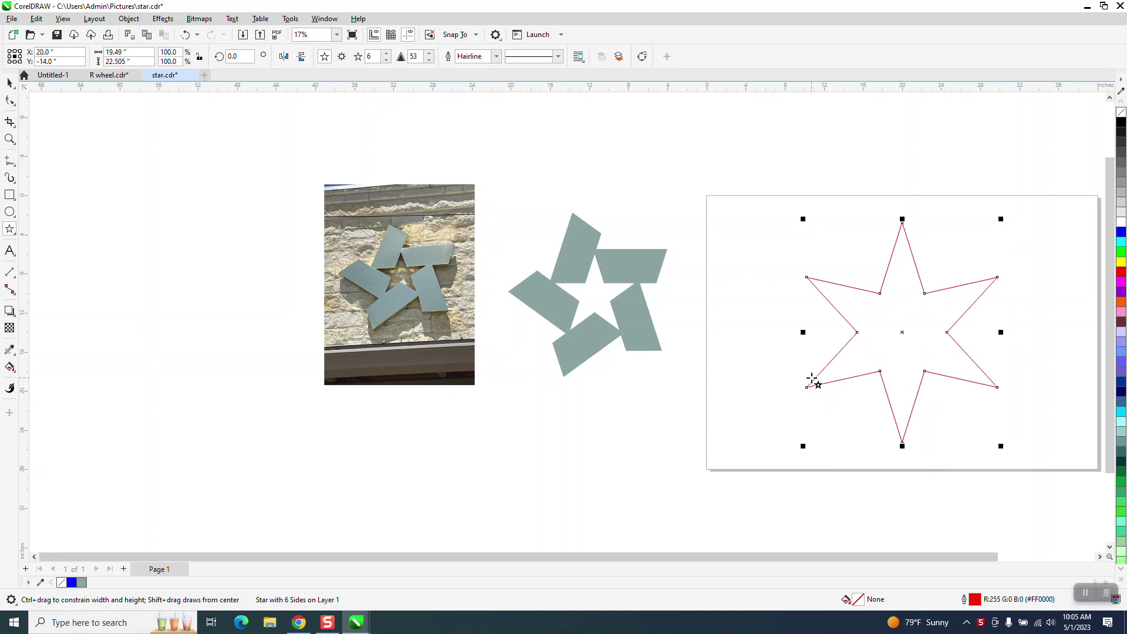
left_click(387, 61)
left_click(387, 60)
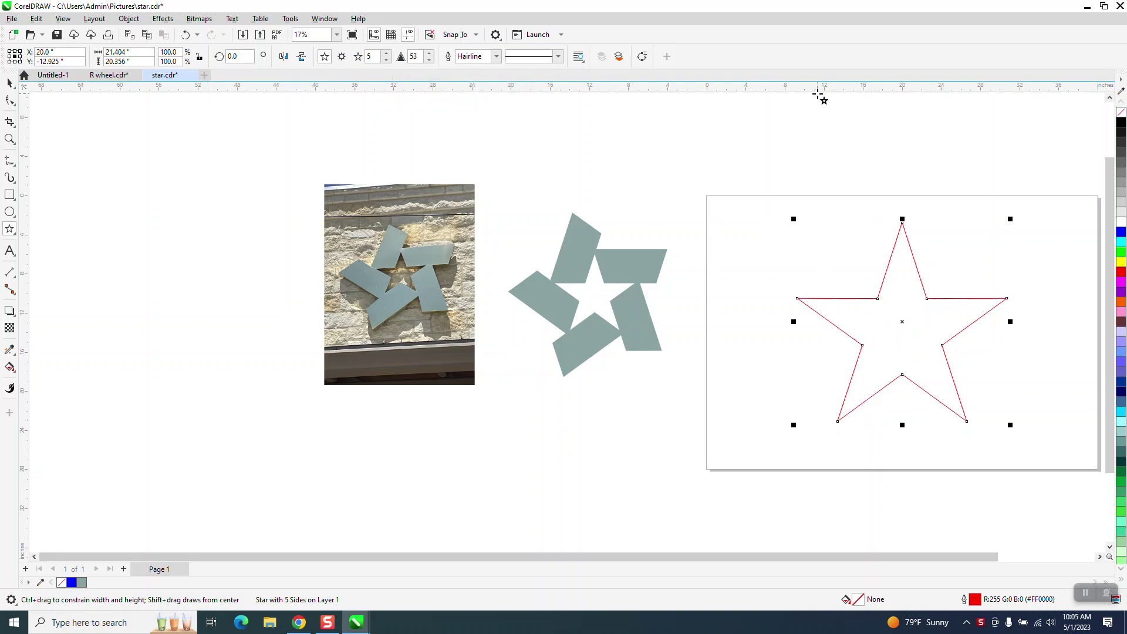
Add a horizontal guide and a vertical guide through the star's top point, then zoom in on the star
left_click_drag(818, 89, 822, 332)
left_click_drag(24, 250, 914, 295)
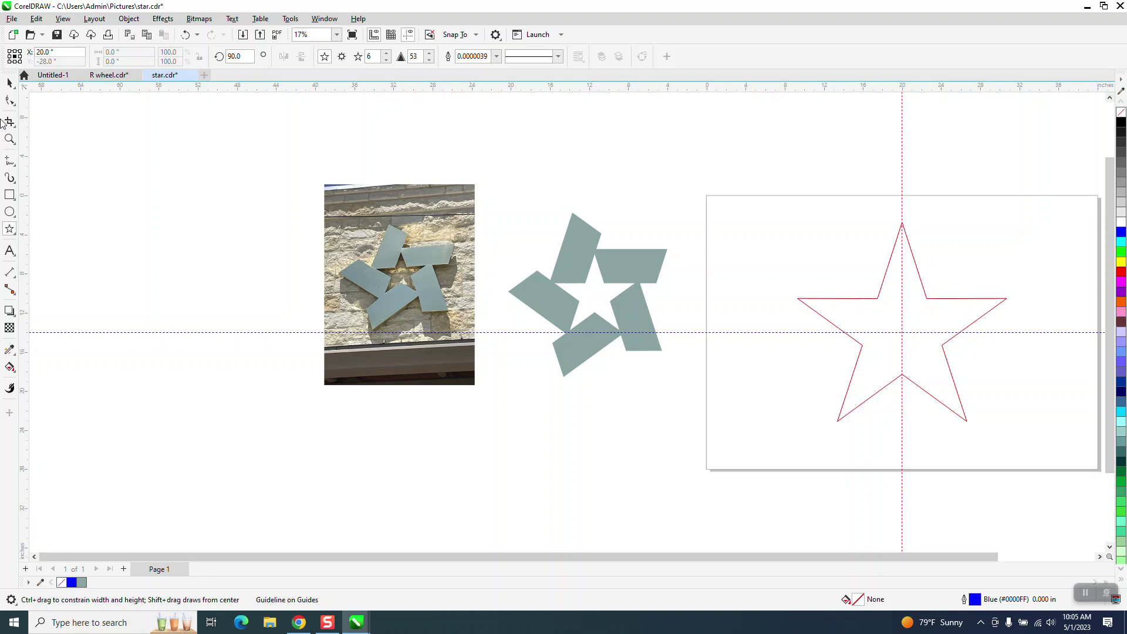
left_click(9, 84)
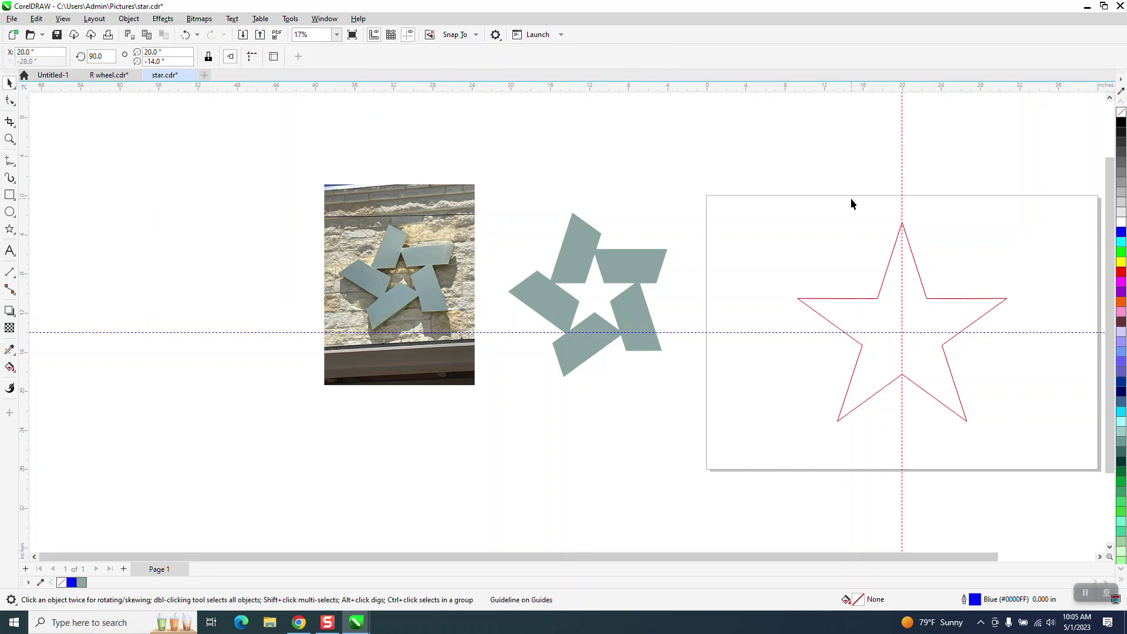
left_click(929, 298)
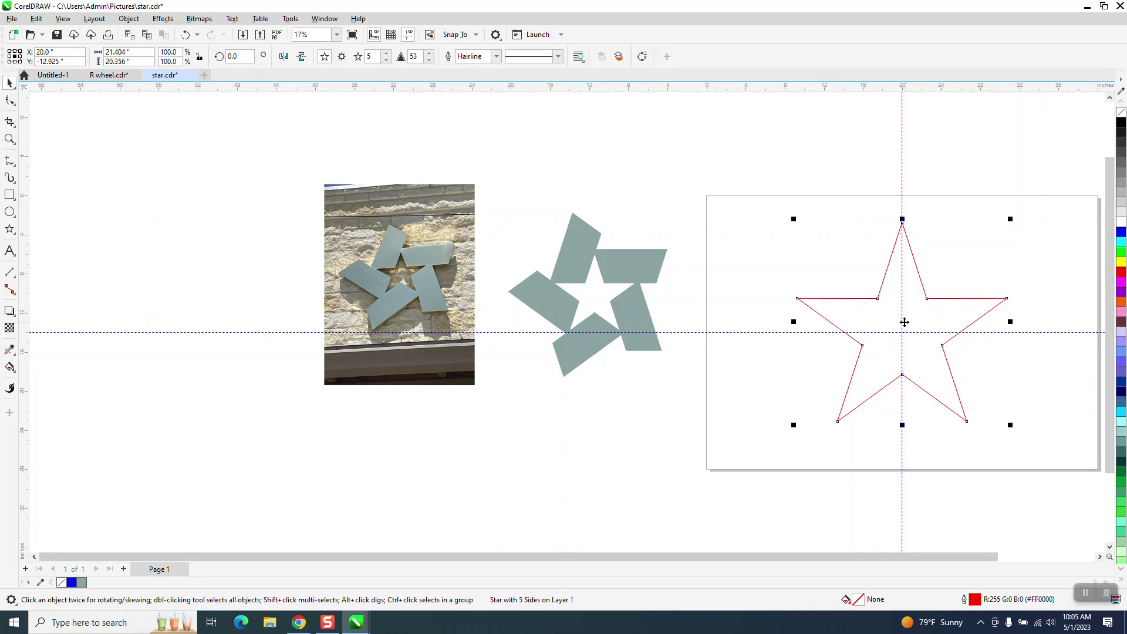
left_click(9, 141)
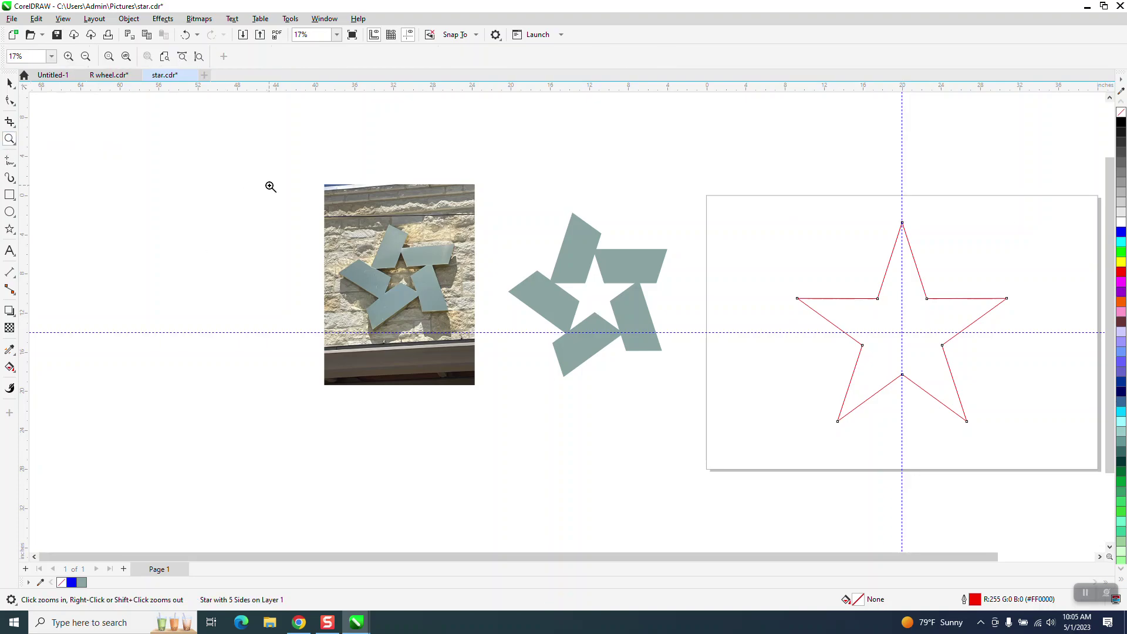
left_click_drag(768, 179, 1030, 501)
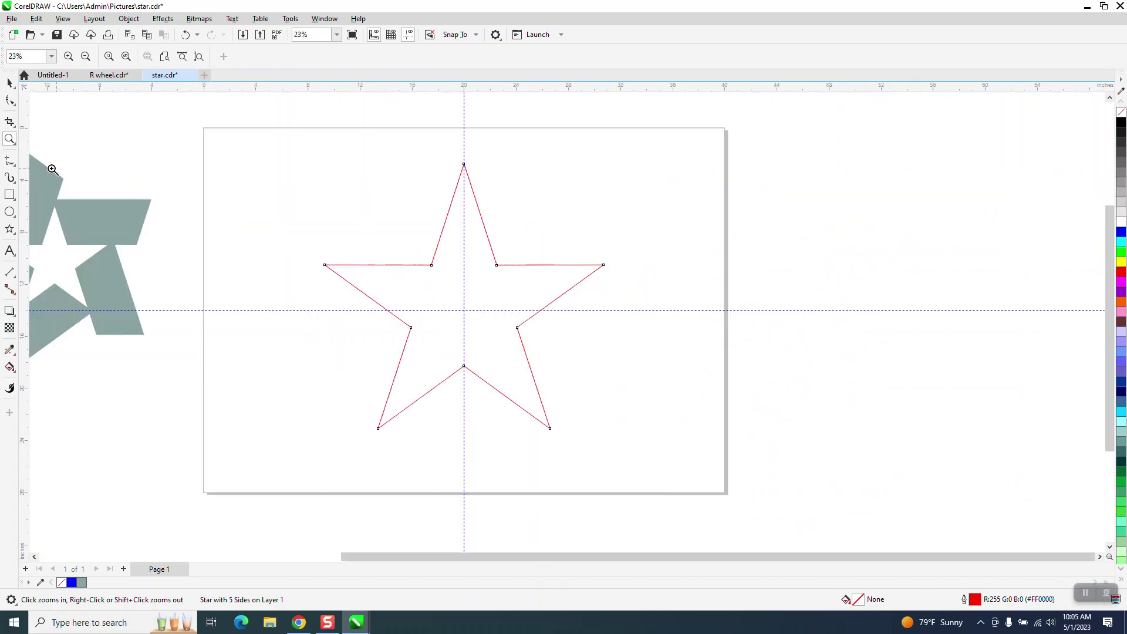
Draw a rectangle from the star's top point and move it onto the star's node
left_click(9, 195)
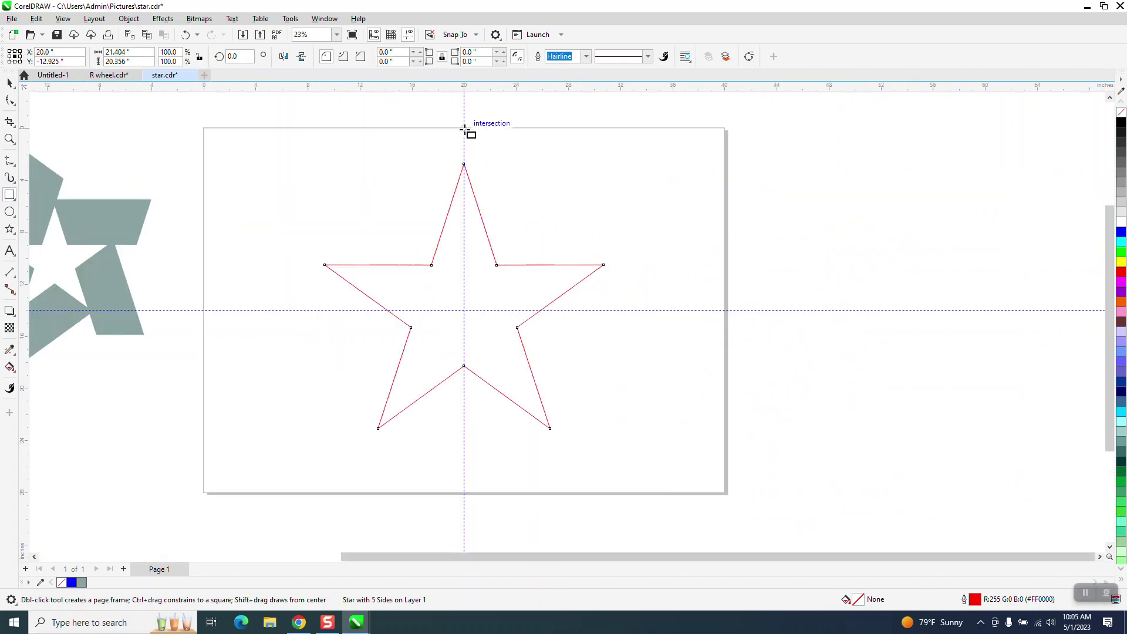
mouse_move(463, 128)
left_mouse_down()
mouse_move(464, 265)
mouse_move(668, 264)
left_mouse_up()
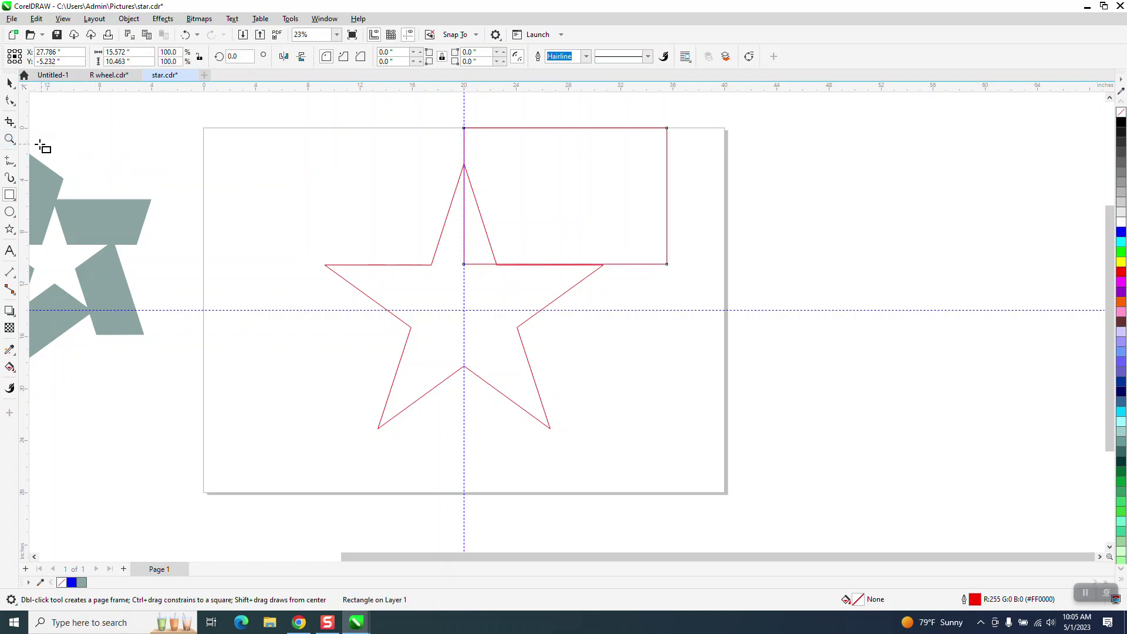
left_click(9, 139)
left_click_drag(460, 159, 479, 182)
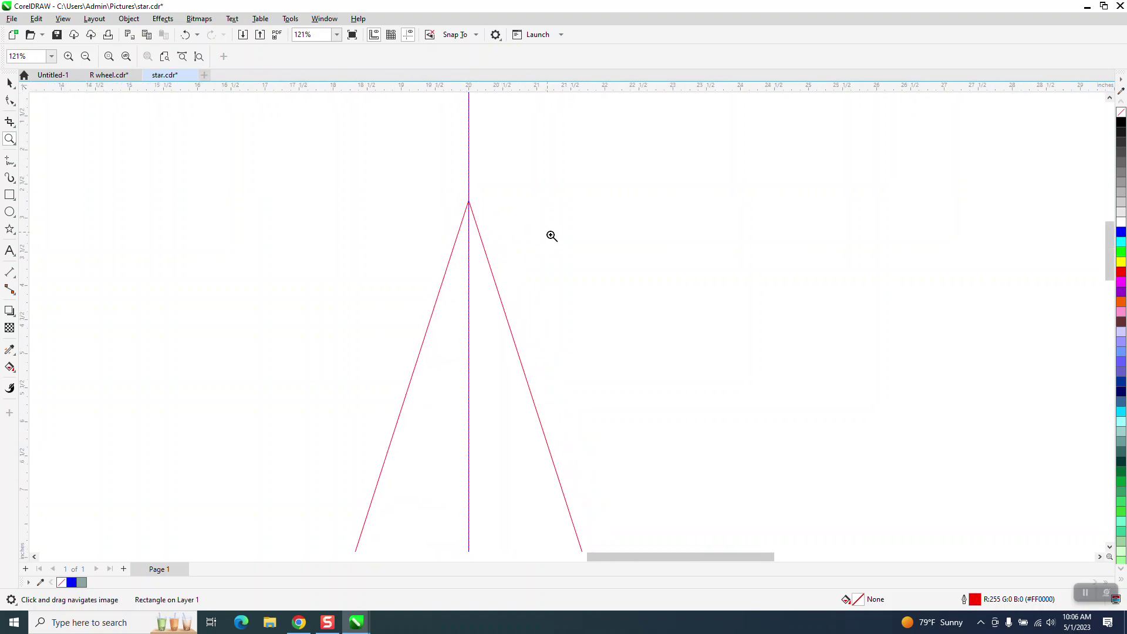
scroll(550, 236, "down", 4)
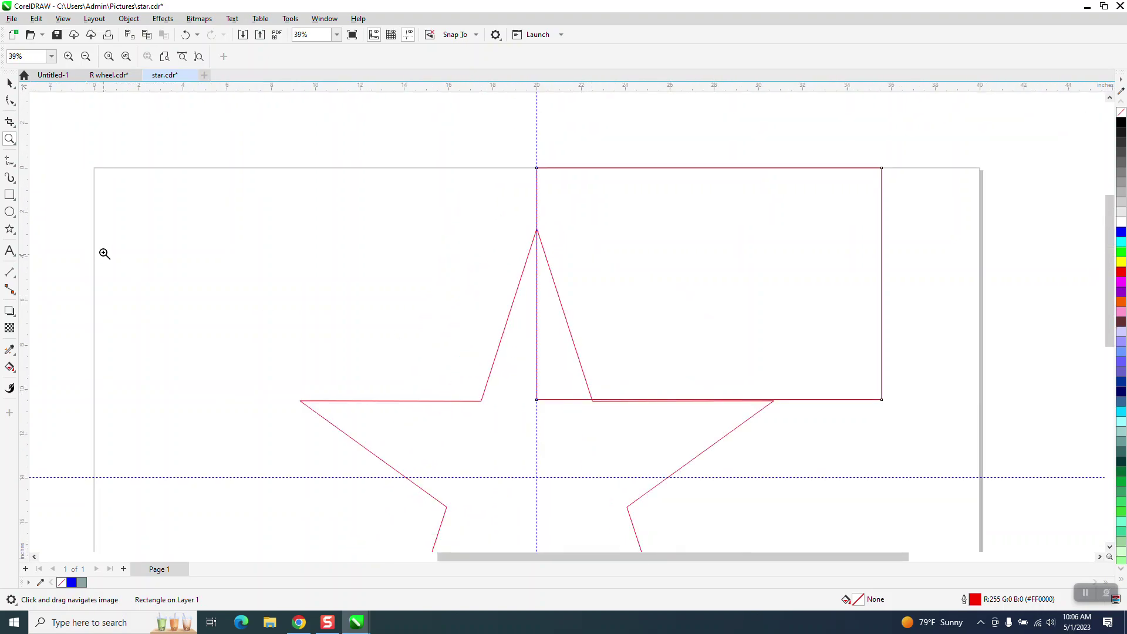
left_click_drag(544, 339, 859, 486)
left_click(10, 83)
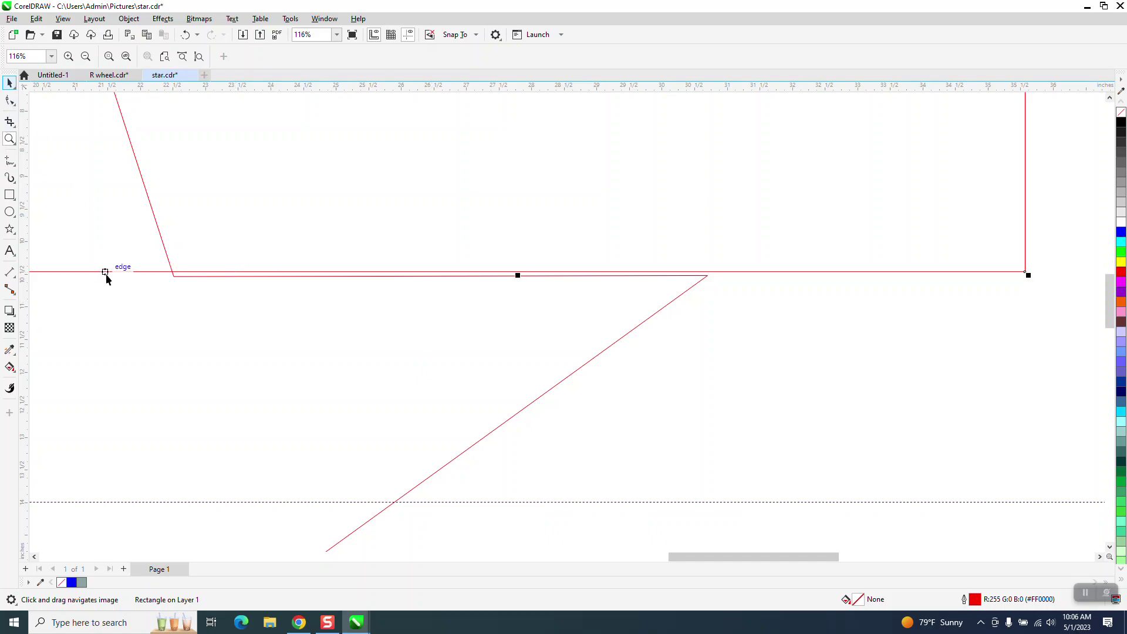
left_click_drag(111, 271, 174, 282)
Snap the rectangle's left edge to the vertical guide and its bottom to the star's arm edge
scroll(210, 343, "down", 3)
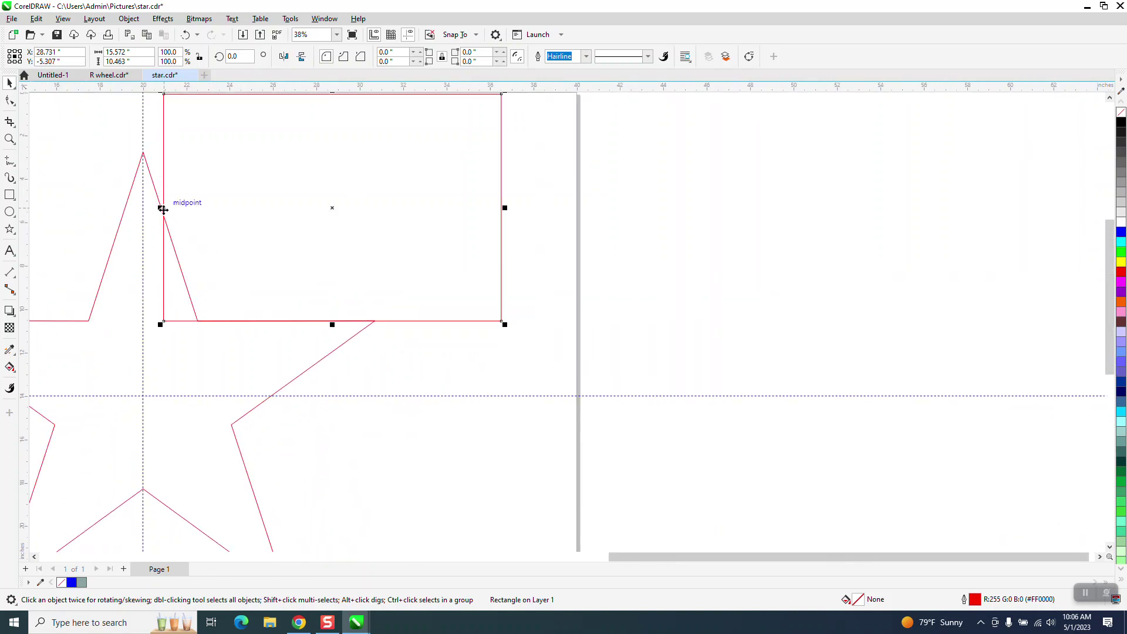
left_click_drag(160, 206, 145, 173)
left_click_drag(312, 282, 316, 322)
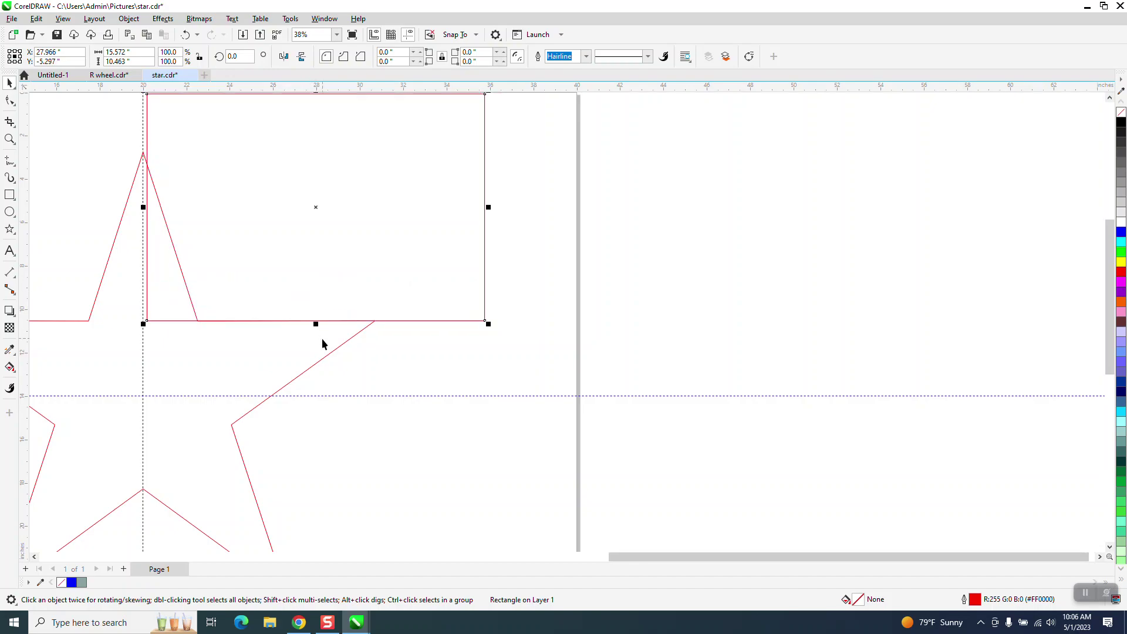
left_click_drag(143, 208, 140, 207)
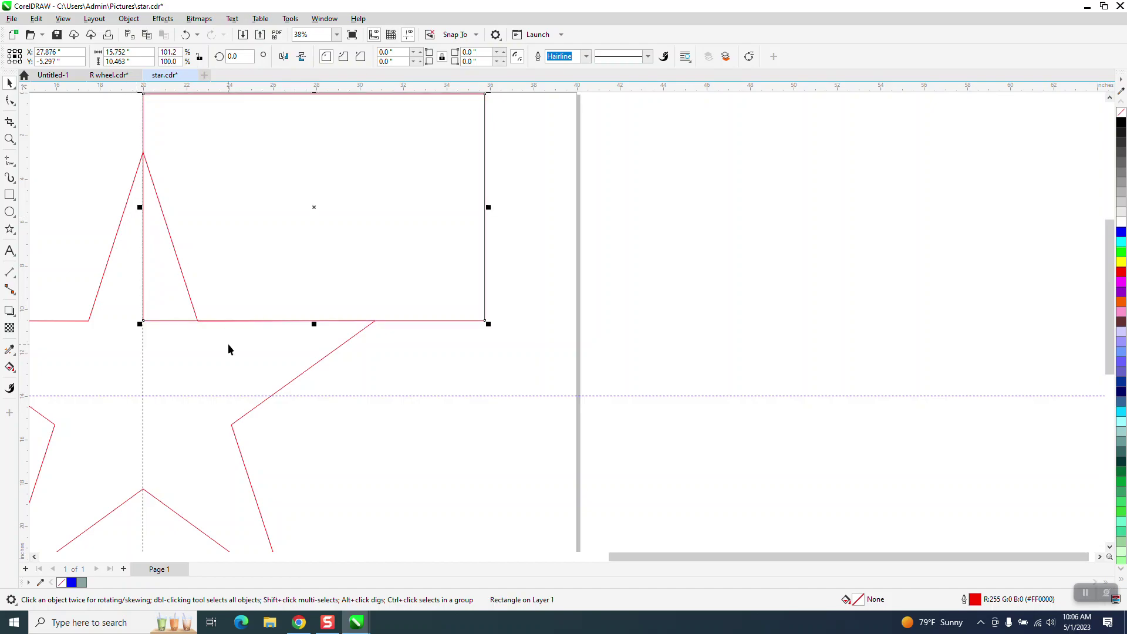
Lower the rectangle's top edge to the star's top point
scroll(226, 291, "down", 3)
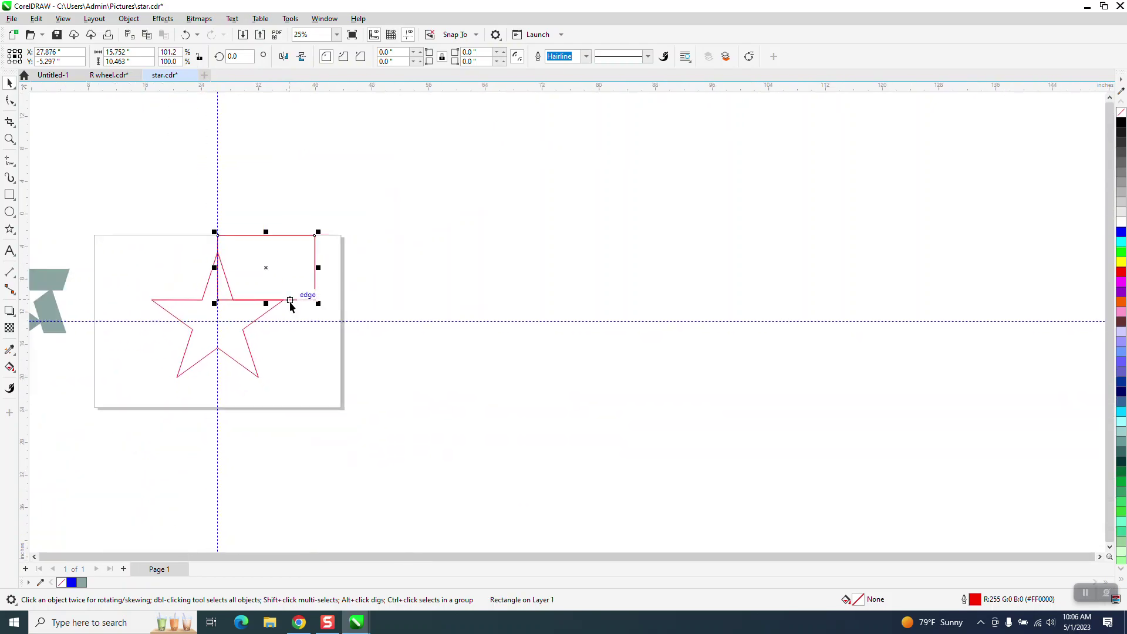
scroll(290, 306, "down", 2)
left_click(10, 139)
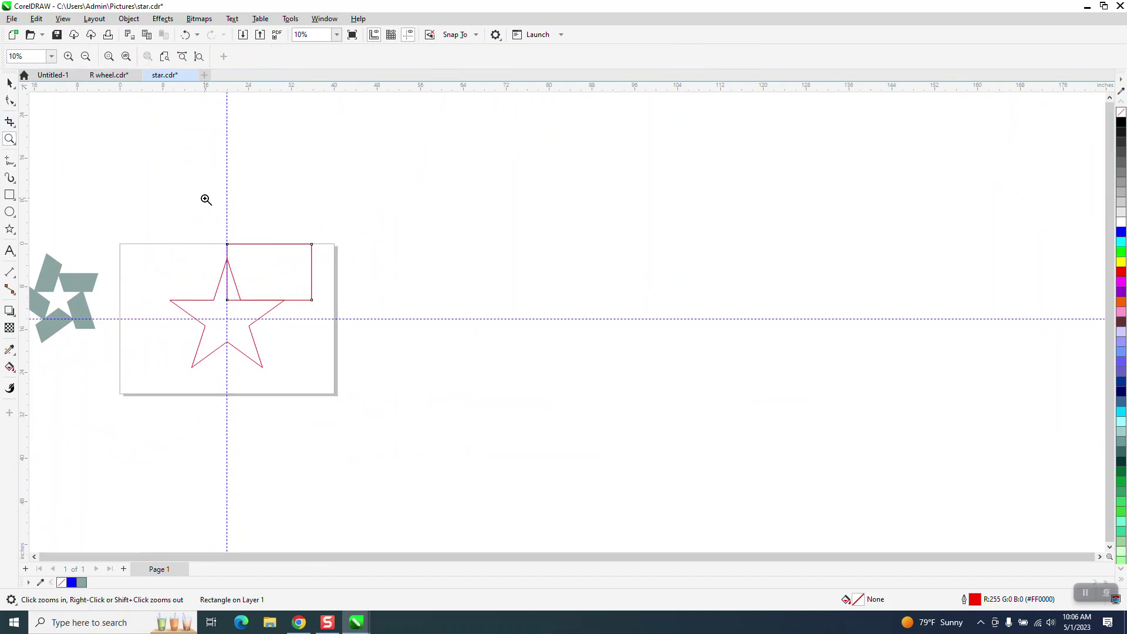
left_click_drag(192, 206, 442, 380)
left_click(10, 82)
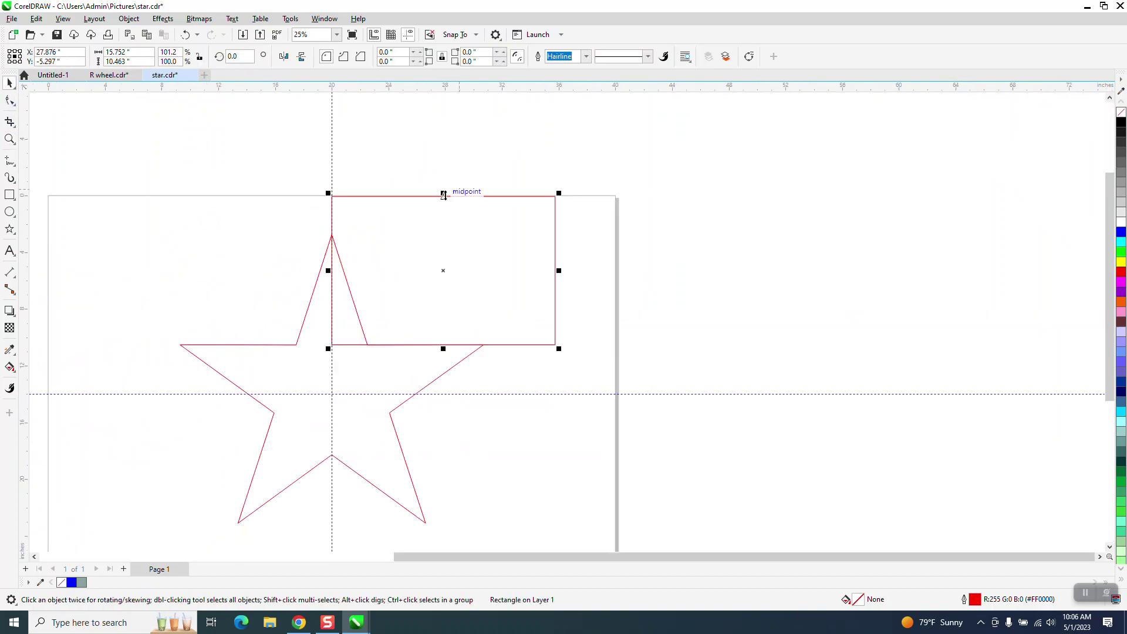
left_click_drag(443, 194, 445, 244)
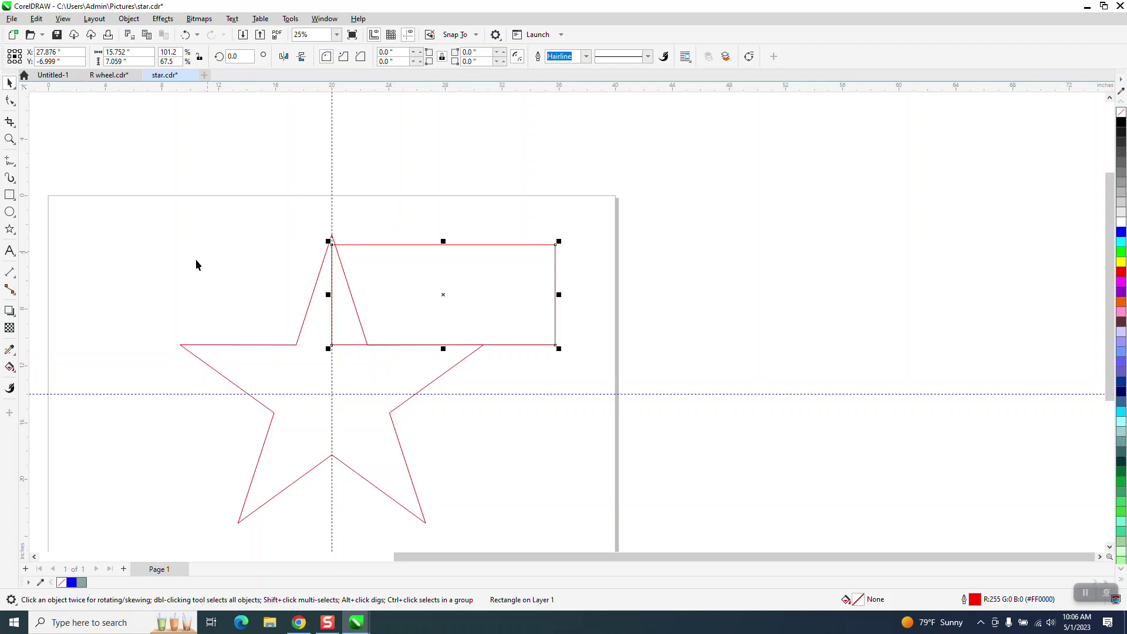
Smart Fill the region between the rectangle and the star point, then nudge it 20 inches right
left_click(9, 366)
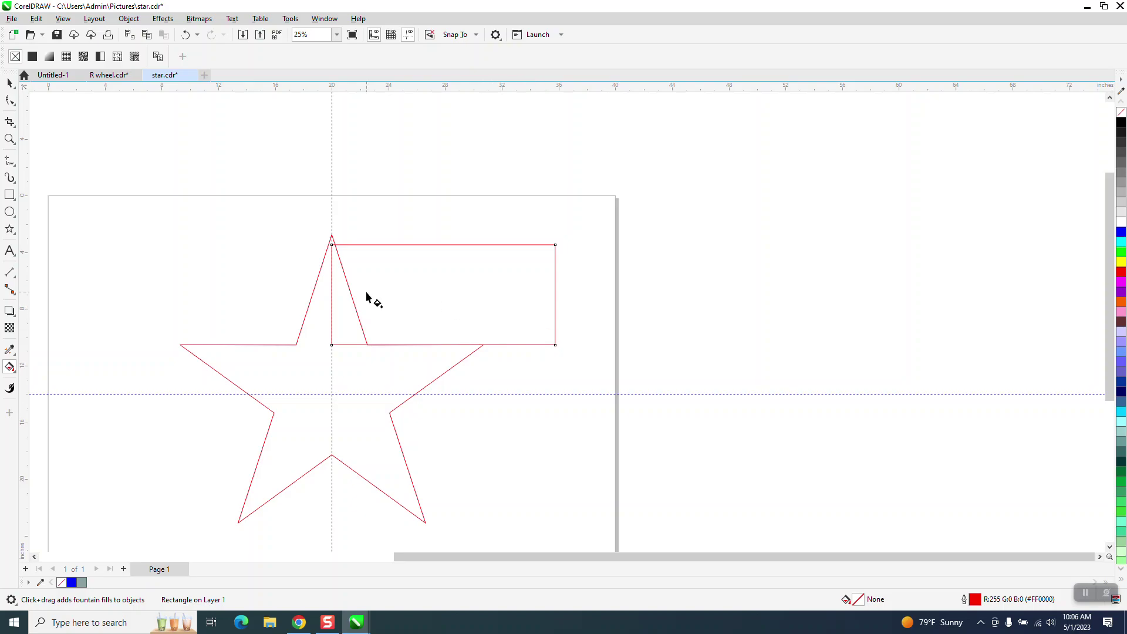
left_click(13, 370)
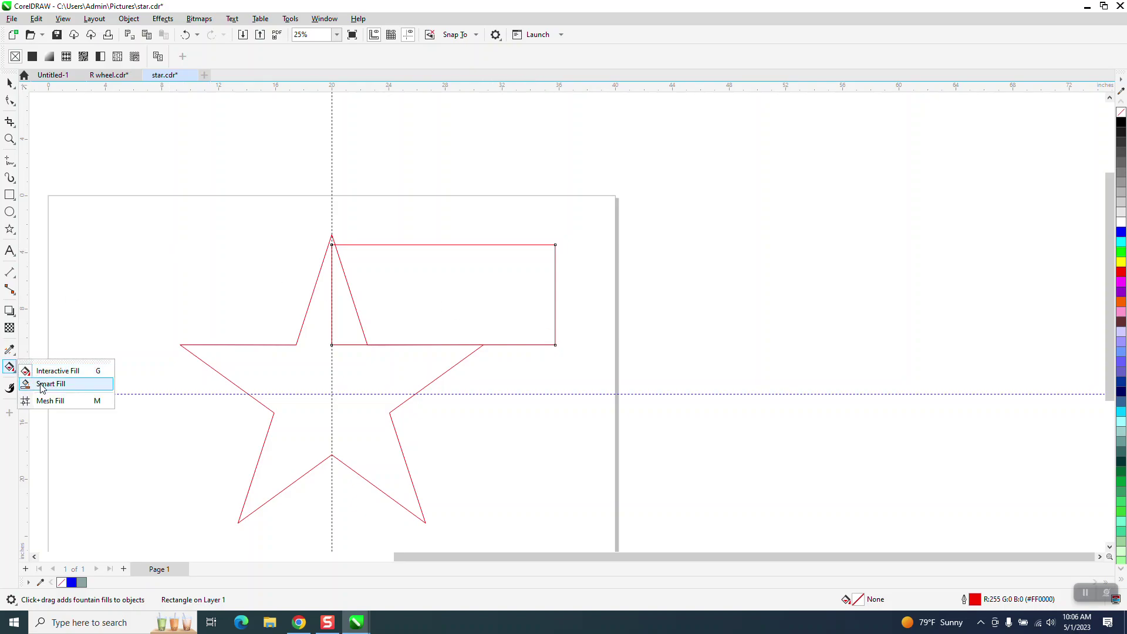
left_click(42, 385)
left_click(395, 318)
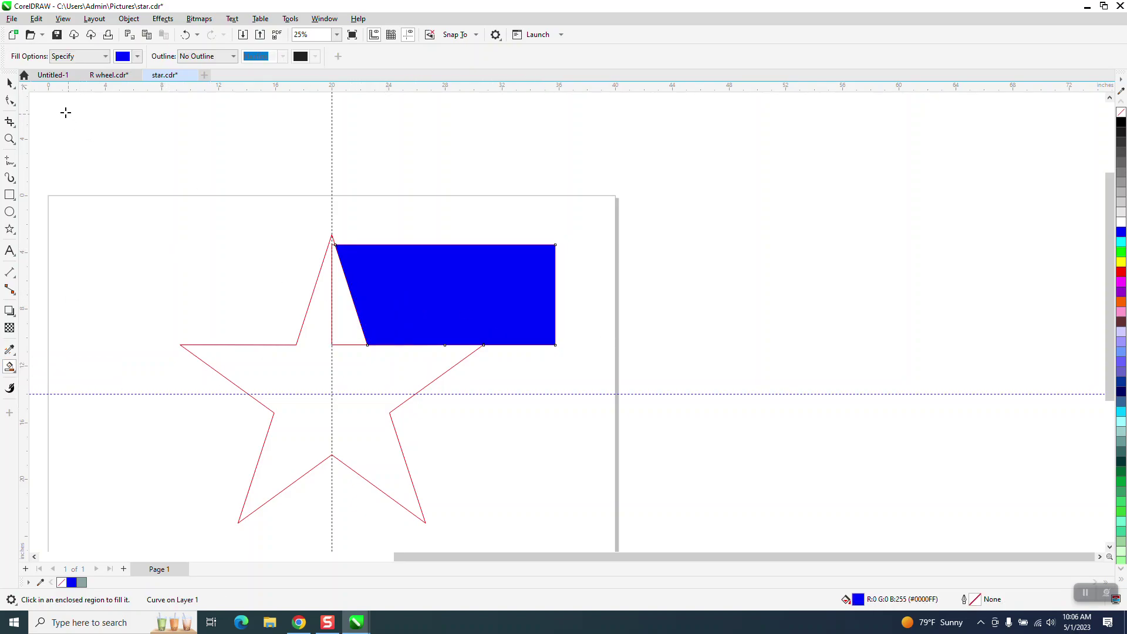
key("space")
key("shift+Right")
key("shift+Right")
key("shift+Right")
key("shift+Right")
key("shift+Right")
key("shift+Right")
key("shift+Right")
key("shift+Right")
key("shift+Right")
key("shift+Right")
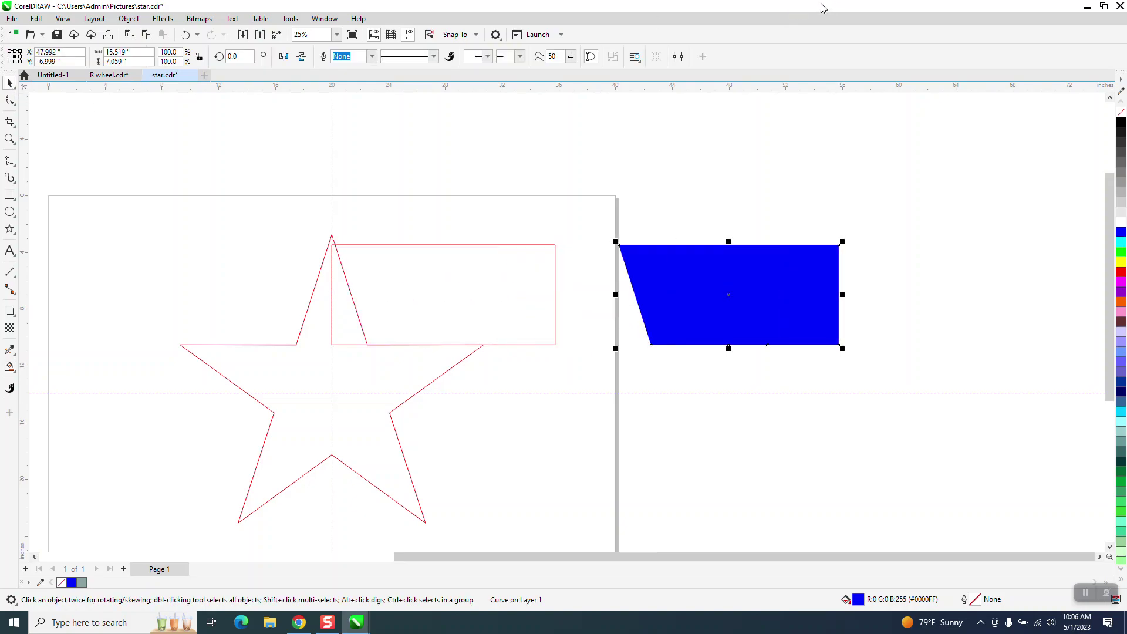
Give the slanted shape no fill and a black outline, mirror it horizontally, and nudge it onto the rectangle
left_click(1121, 113)
right_click(1120, 123)
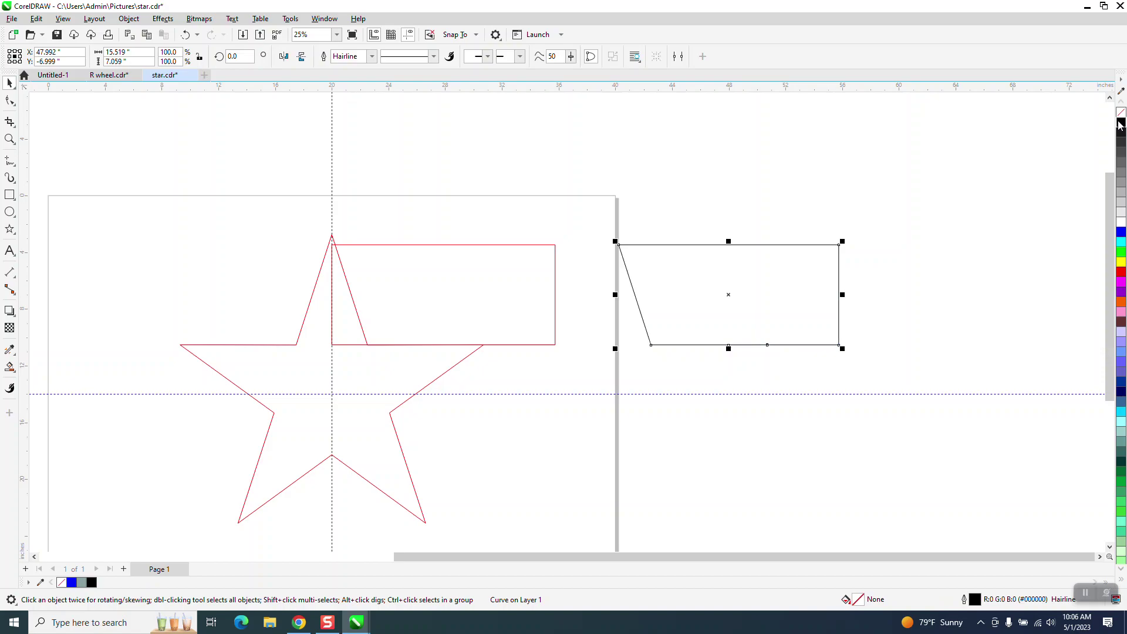
left_click(286, 56)
key("shift+Left")
key("shift+Left")
key("shift+Left")
key("shift+Left")
key("shift+Left")
key("shift+Left")
key("shift+Left")
key("shift+Left")
key("shift+Left")
key("shift+Left")
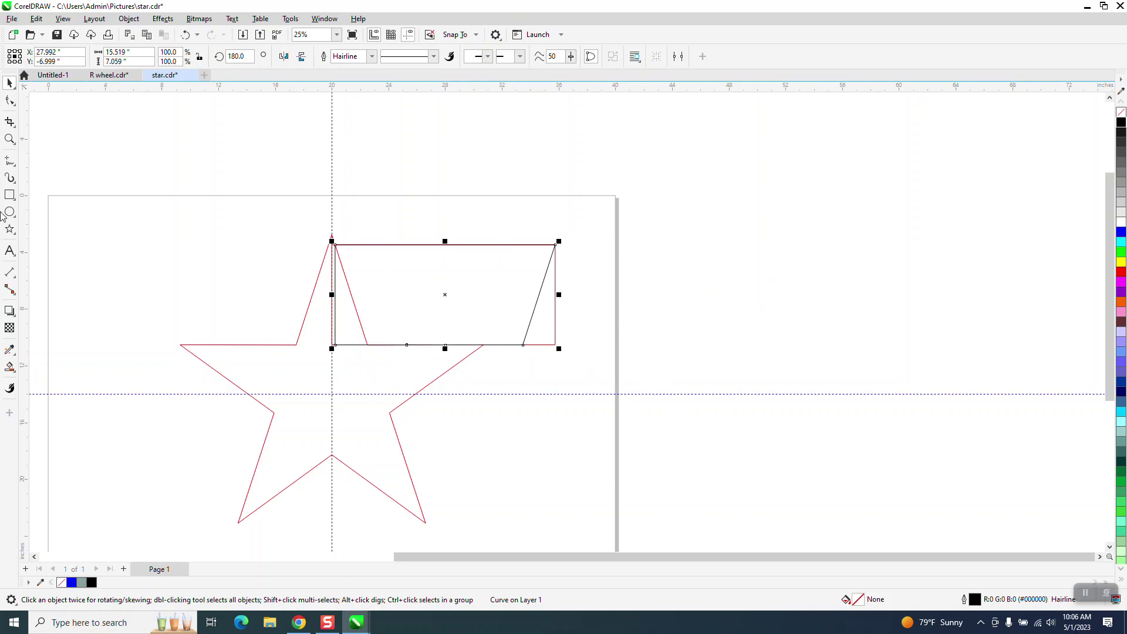
Smart Fill the overlap inside the rectangle blue and nudge the trapezoid 20 inches right
left_click(9, 367)
left_click(405, 315)
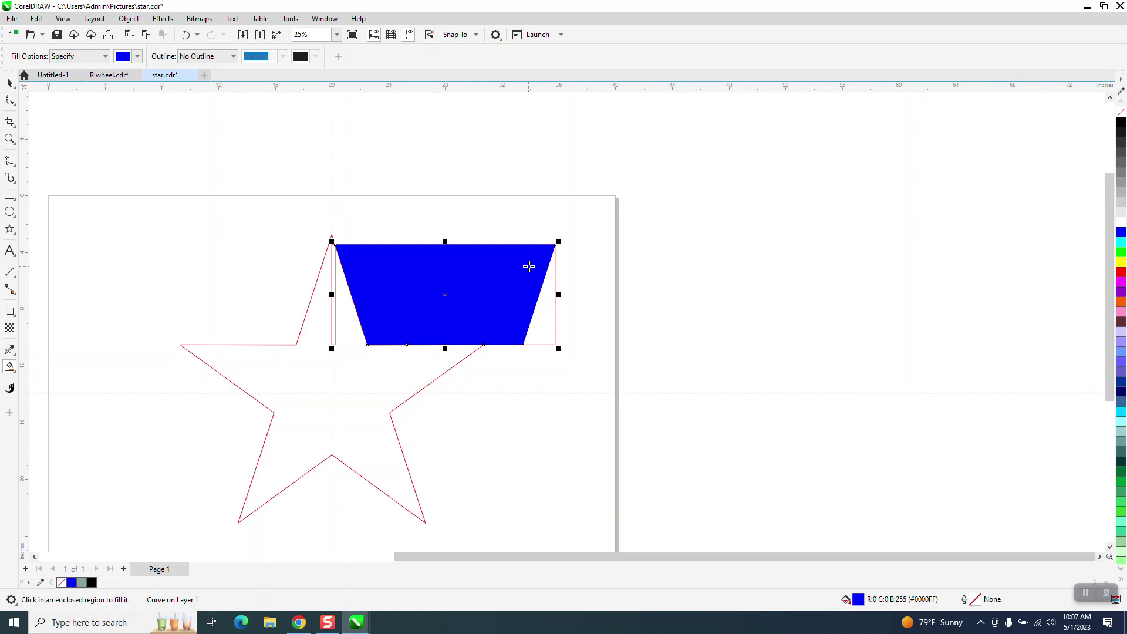
key("shift+Right")
key("shift+Right")
key("shift+Right")
key("shift+Right")
key("shift+Right")
key("shift+Right")
key("shift+Right")
key("shift+Right")
key("shift+Right")
key("shift+Right")
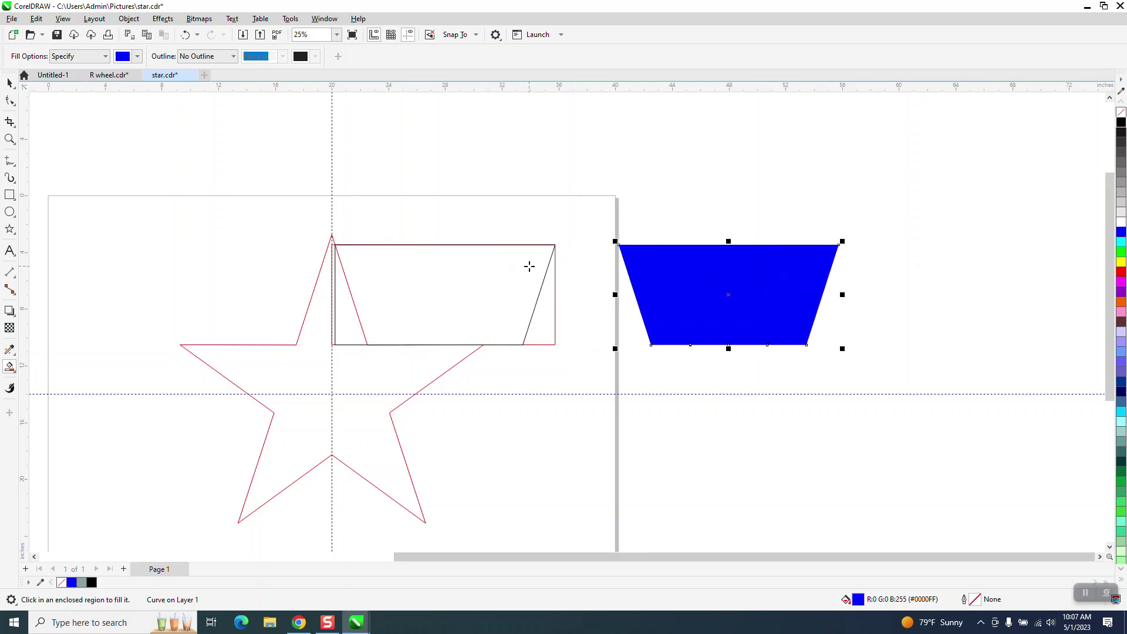
scroll(486, 173, "down", 2)
Delete the black mirrored outline and the red helper rectangle
left_click(9, 83)
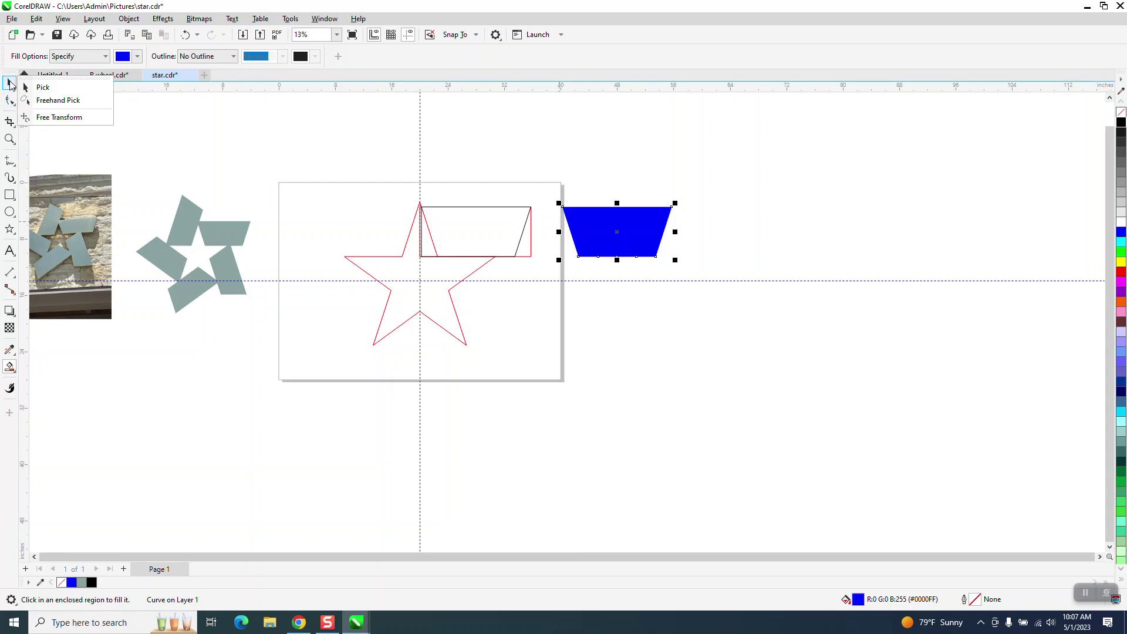
left_click(43, 87)
left_click(464, 211)
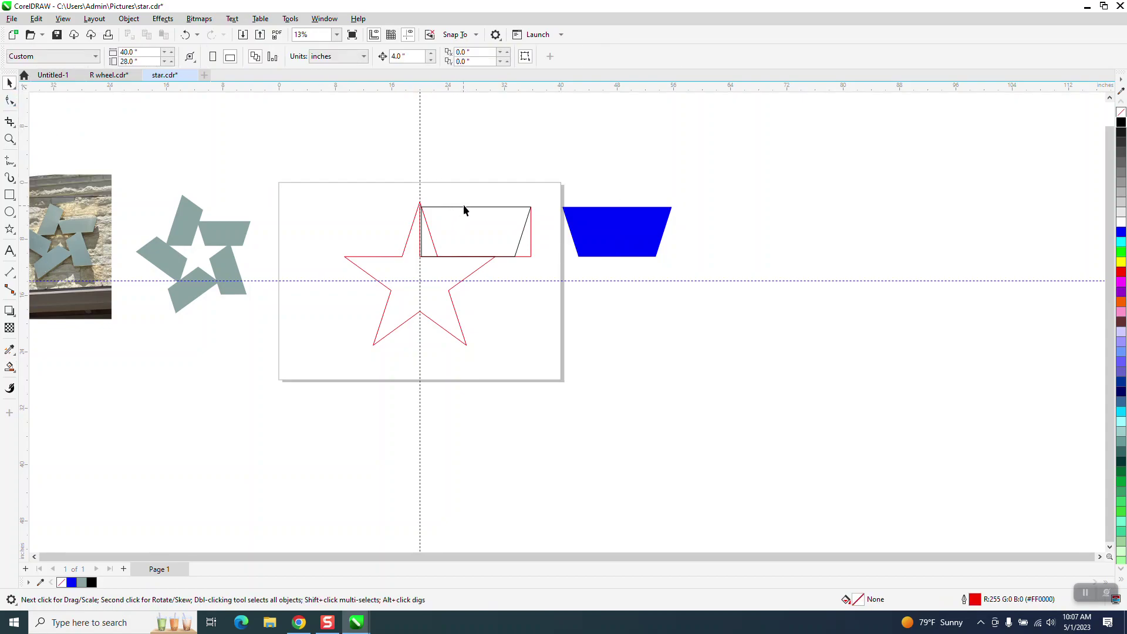
left_click(487, 218)
key("Delete")
left_click(531, 233)
key("Delete")
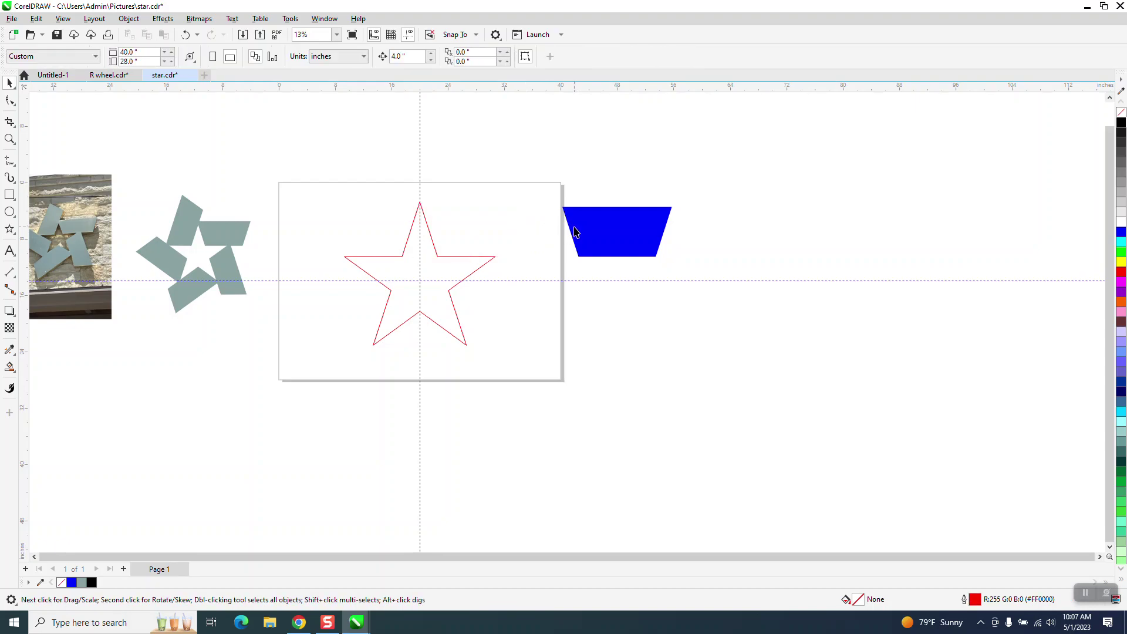
Make the trapezoid unfilled with a black outline and nudge it 20 inches left onto the star
left_click(575, 232)
left_click(1122, 112)
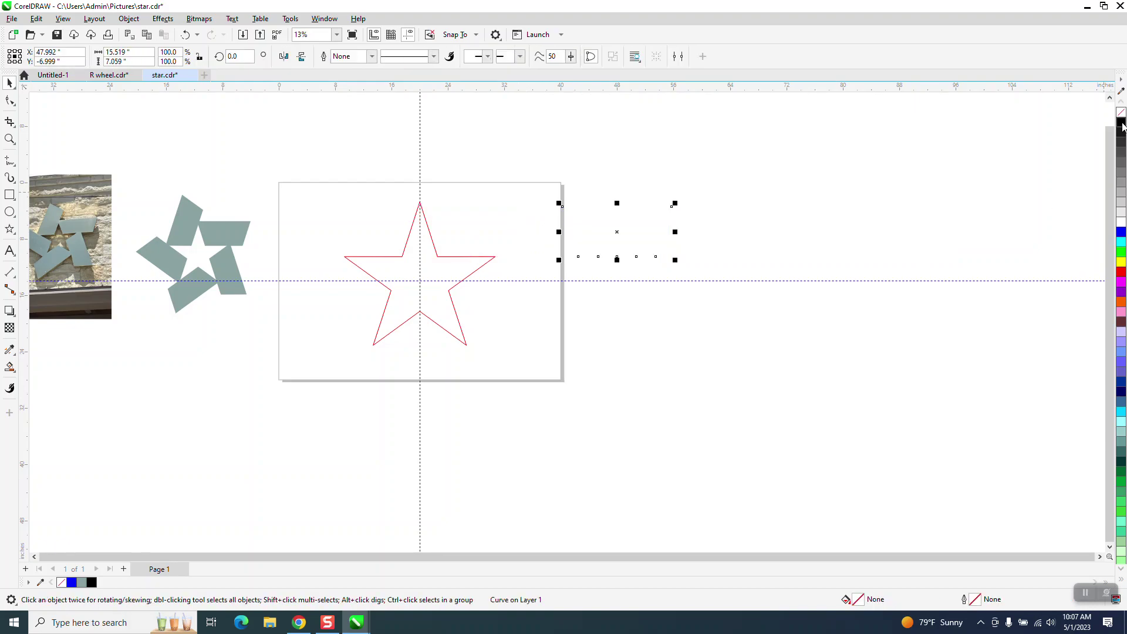
right_click(1121, 122)
key("shift+Left")
key("shift+Left")
key("shift+Left")
key("shift+Left")
key("shift+Left")
key("shift+Left")
key("shift+Left")
key("shift+Left")
key("shift+Left")
key("shift+Left")
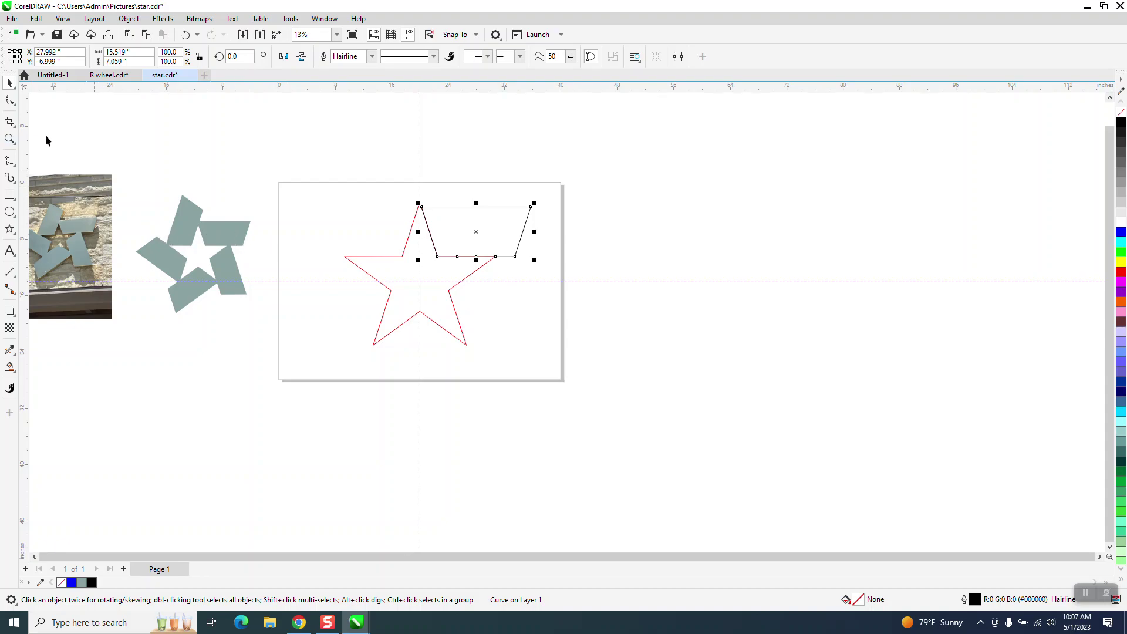
left_click(10, 139)
left_click_drag(306, 162, 591, 338)
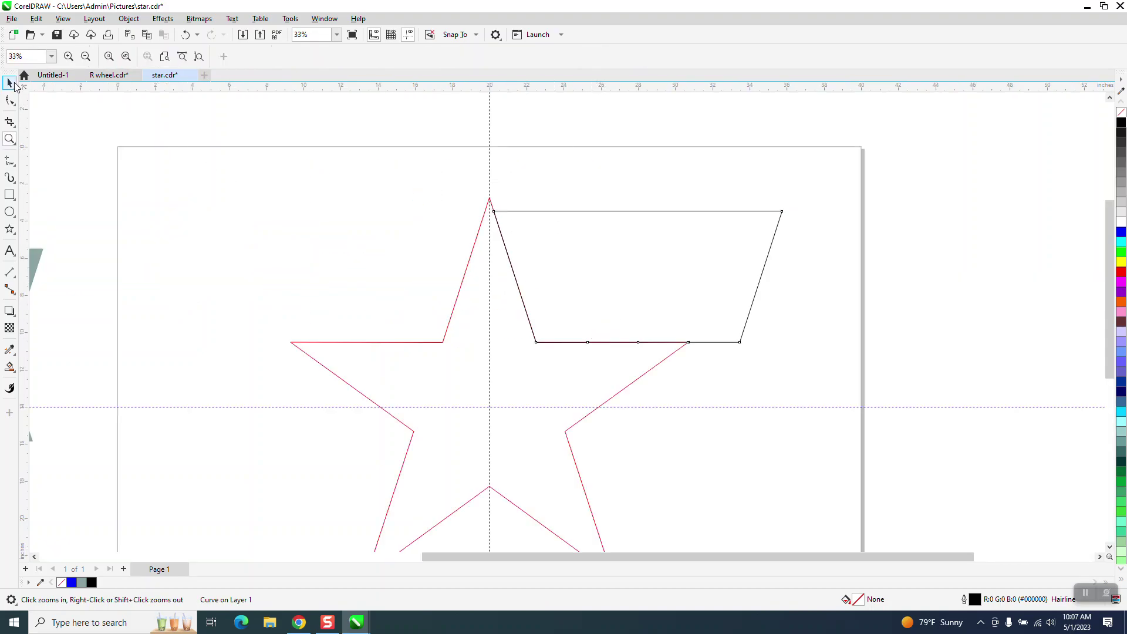
left_click(10, 83)
left_click_drag(639, 207, 639, 153)
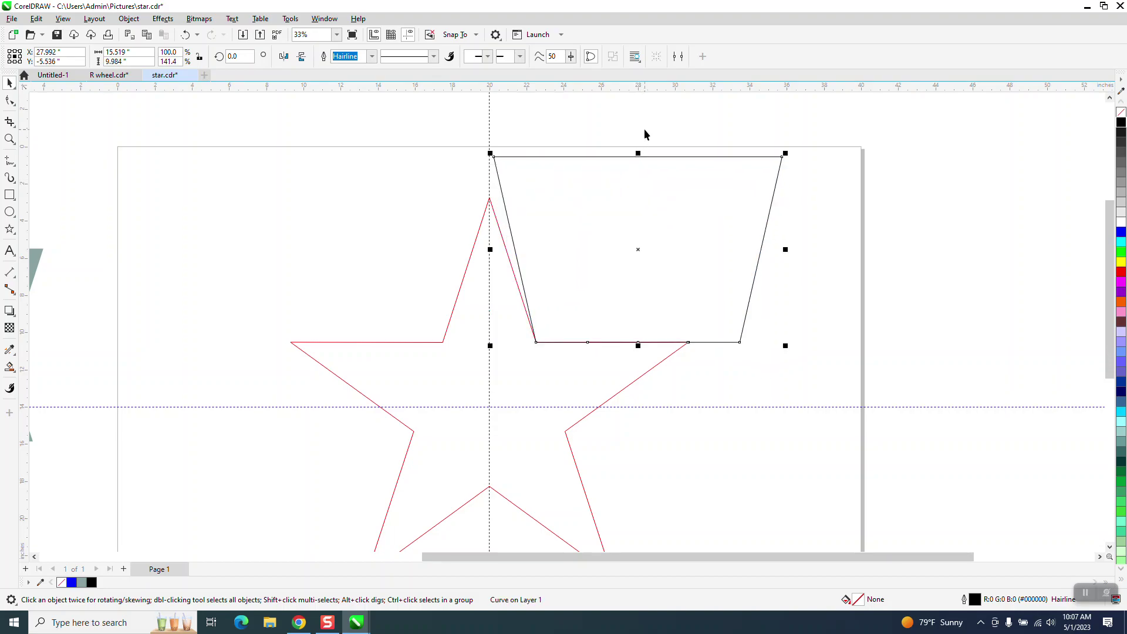
left_click(187, 35)
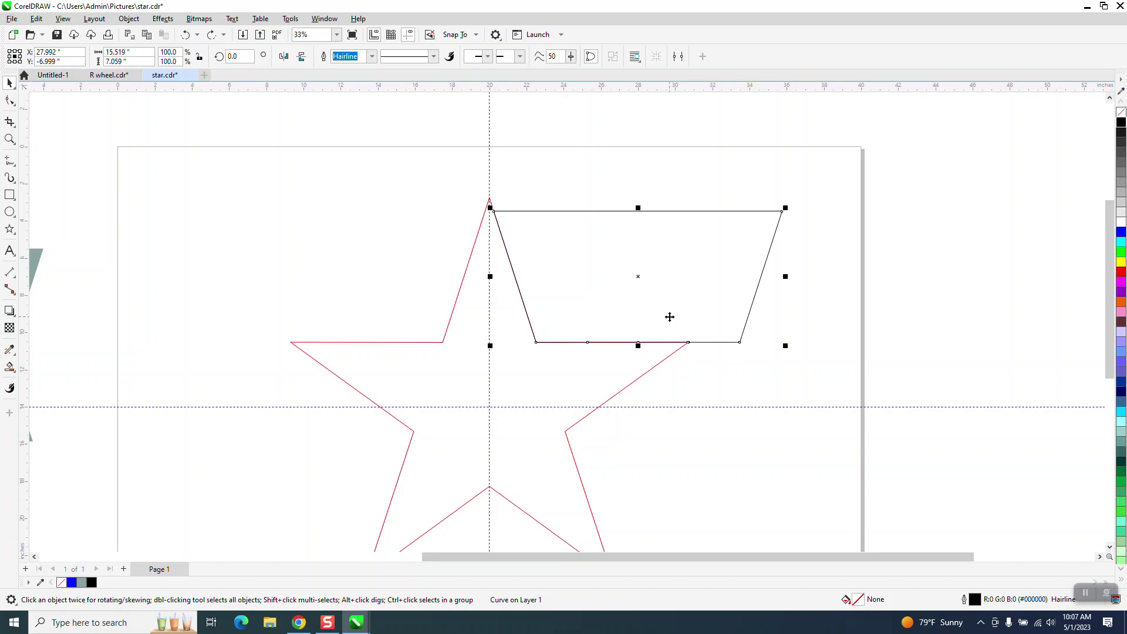
scroll(431, 309, "down", 2)
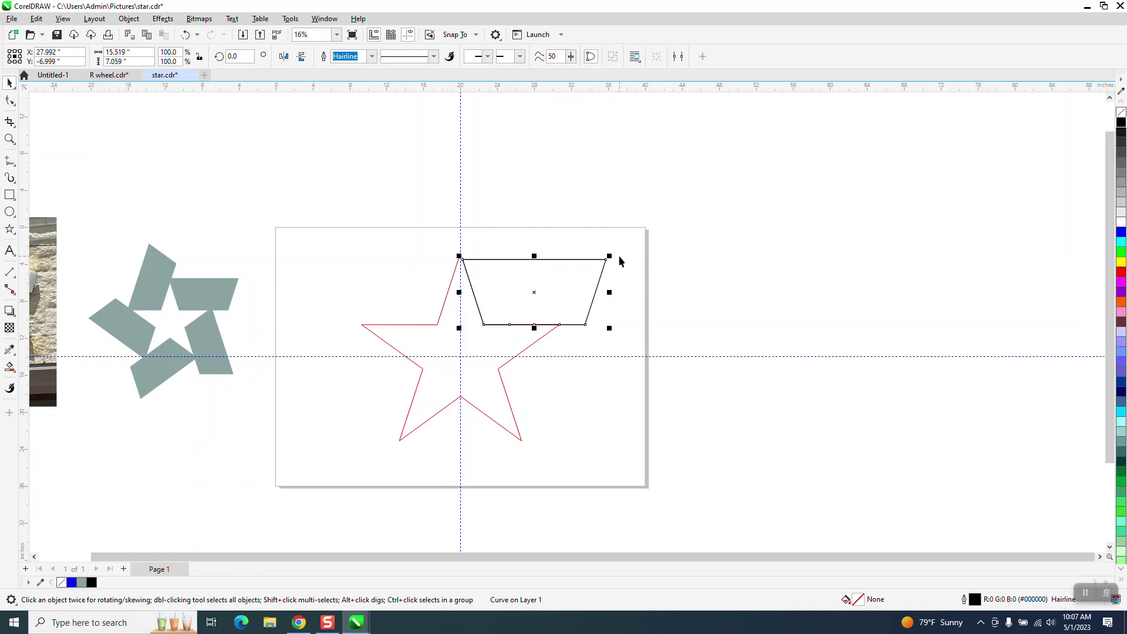
Move the trapezoid's rotation centre to the star's centre at the guideline crossing
left_click(536, 294)
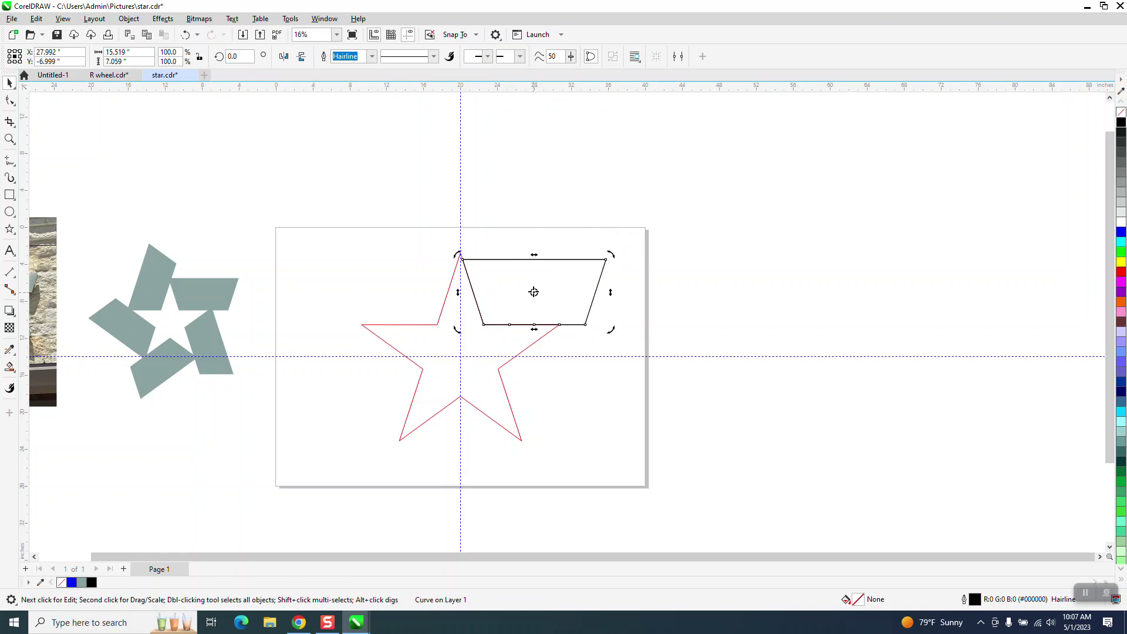
left_click_drag(542, 303, 542, 302)
left_click(542, 302)
left_click(535, 293)
left_click_drag(487, 381, 460, 357)
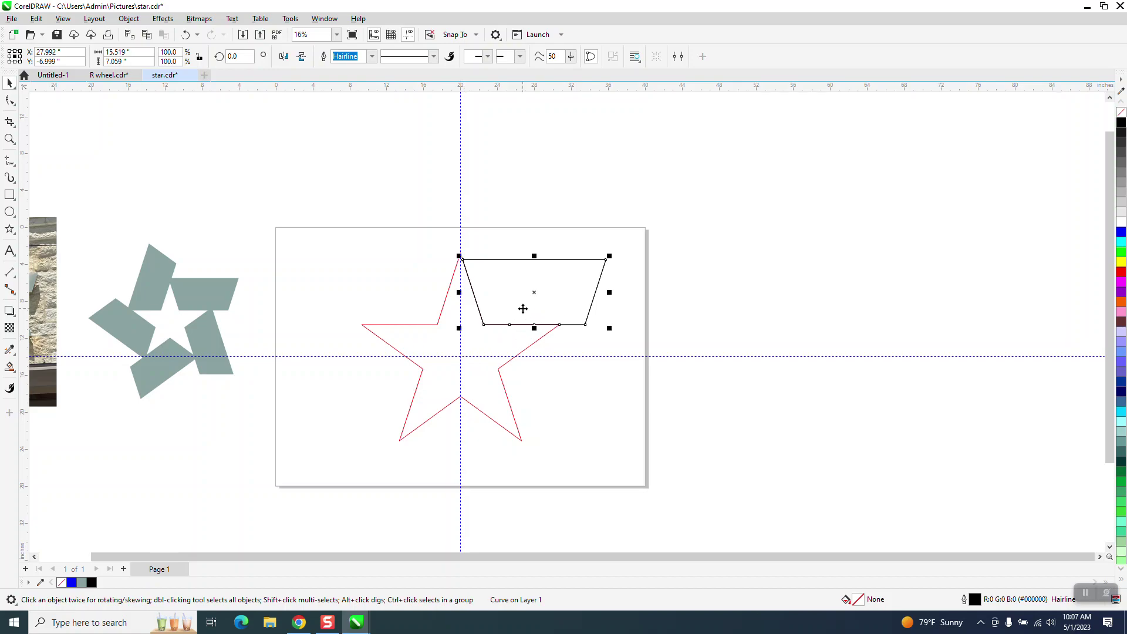
Create a rotated copy of the trapezoid at 72°, deleting a misplaced 144° copy
left_click(246, 57)
type("6")
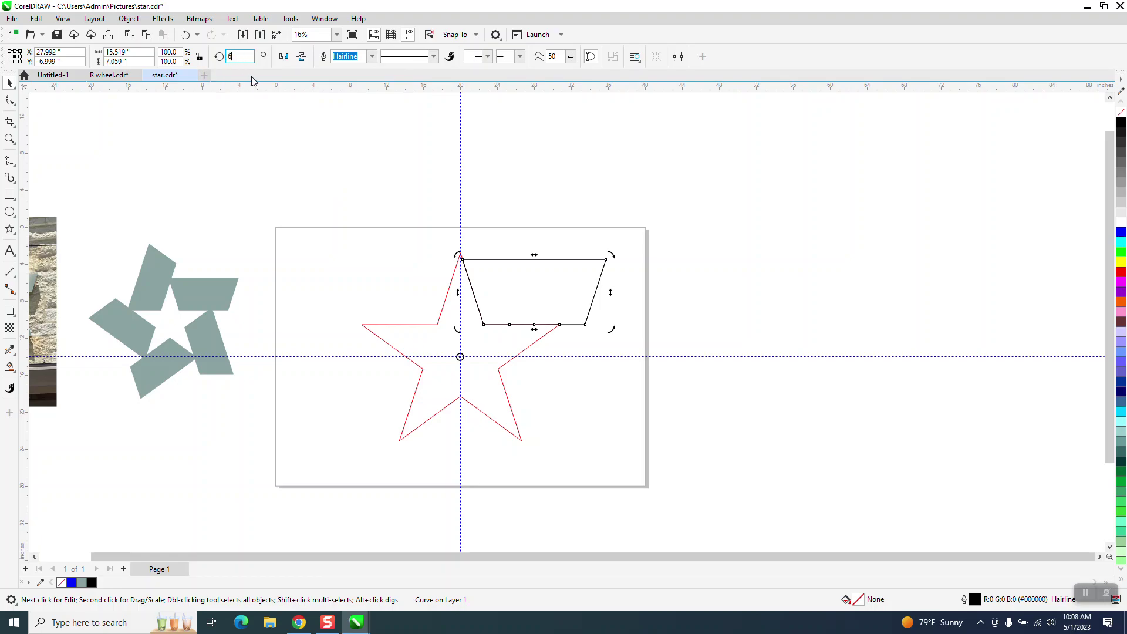
type("0")
key("Return")
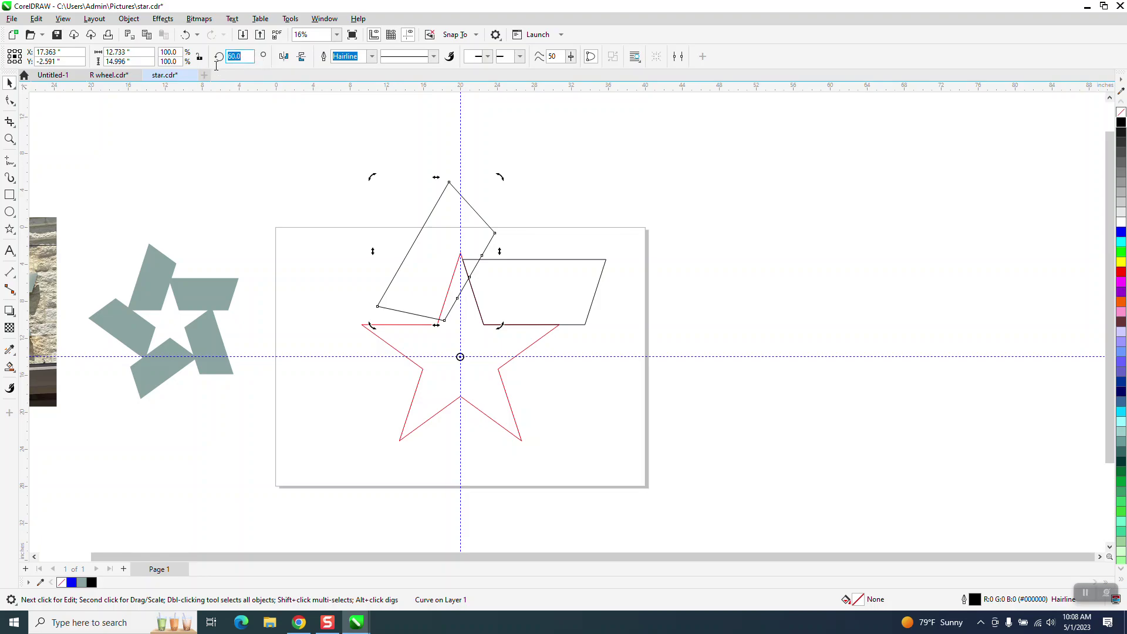
type("72")
key("Return")
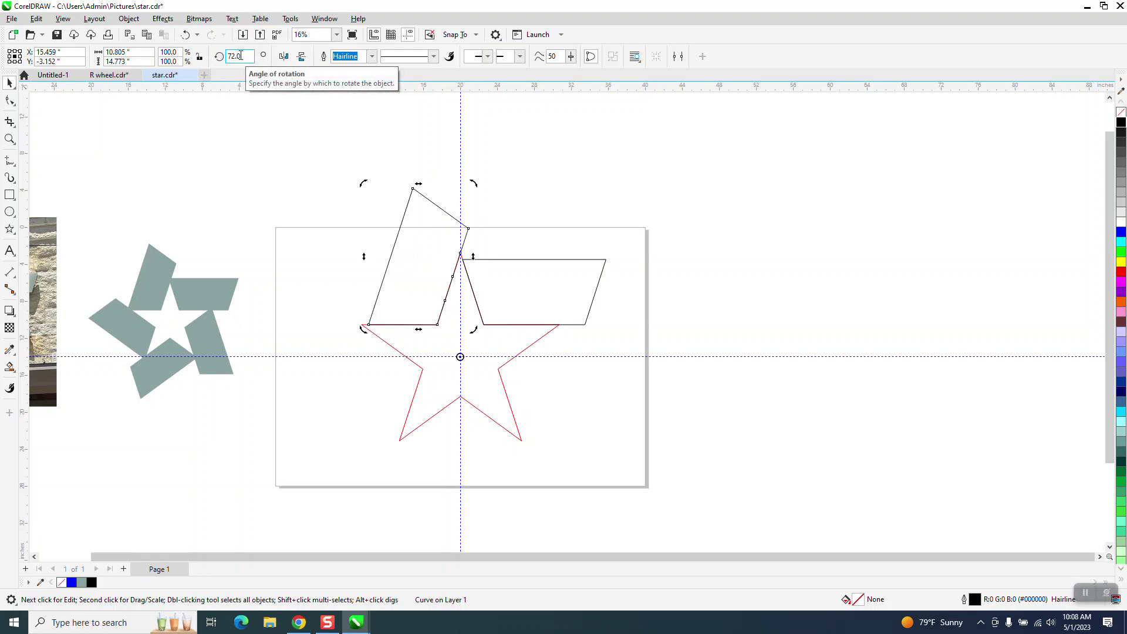
double_click(240, 56)
type("144")
key("Return")
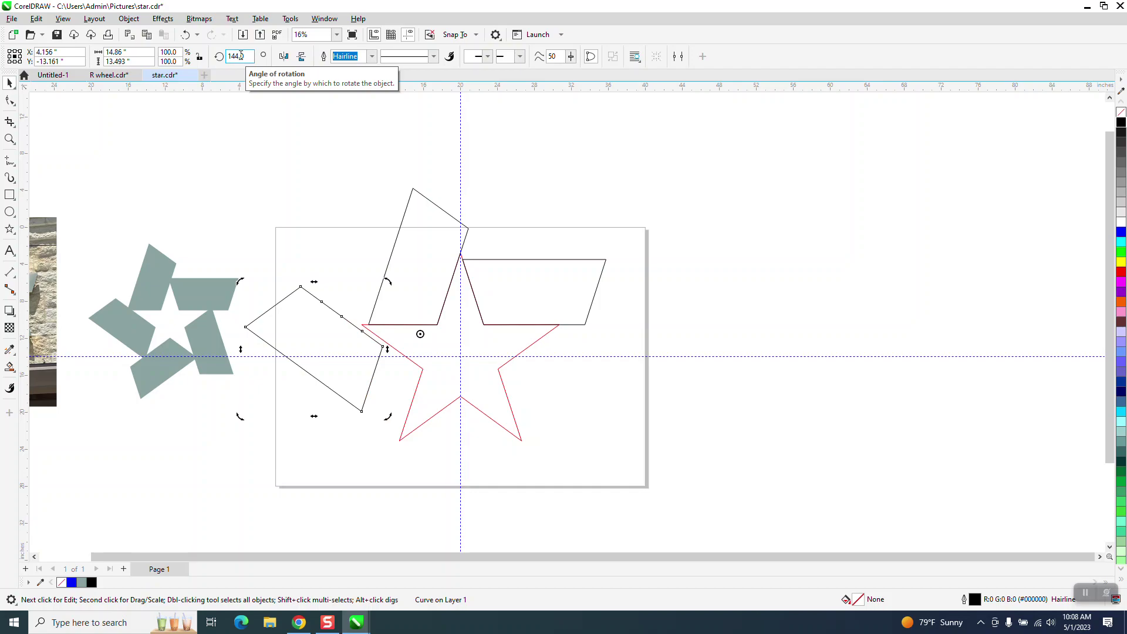
key("Delete")
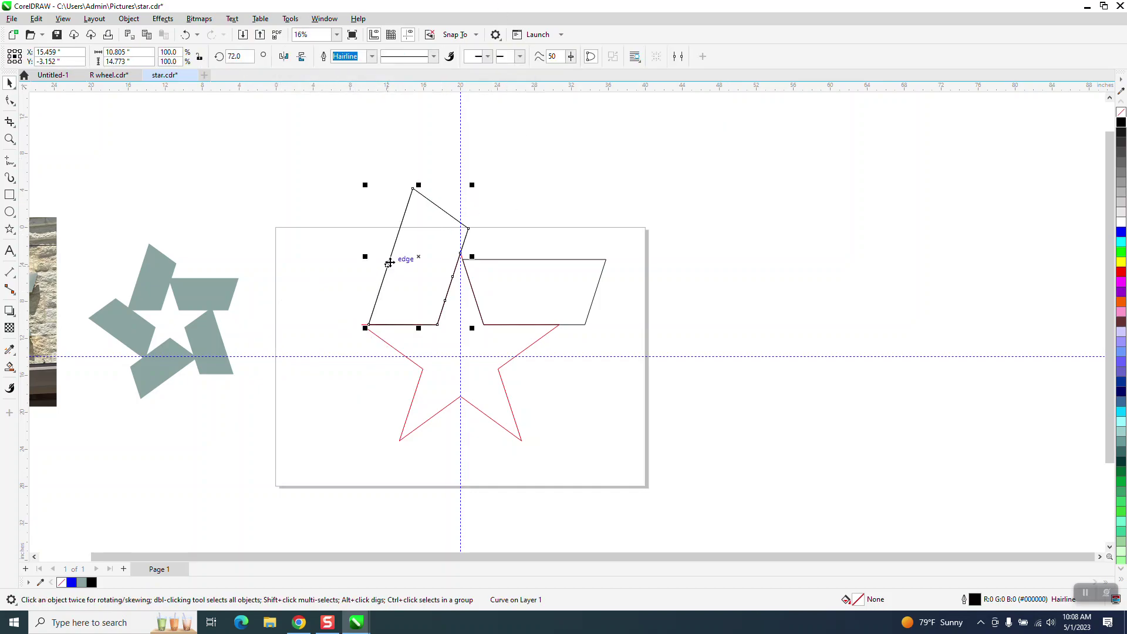
Add rotated copies at 144°, 216° and 288° to complete the five pieces
left_click(416, 254)
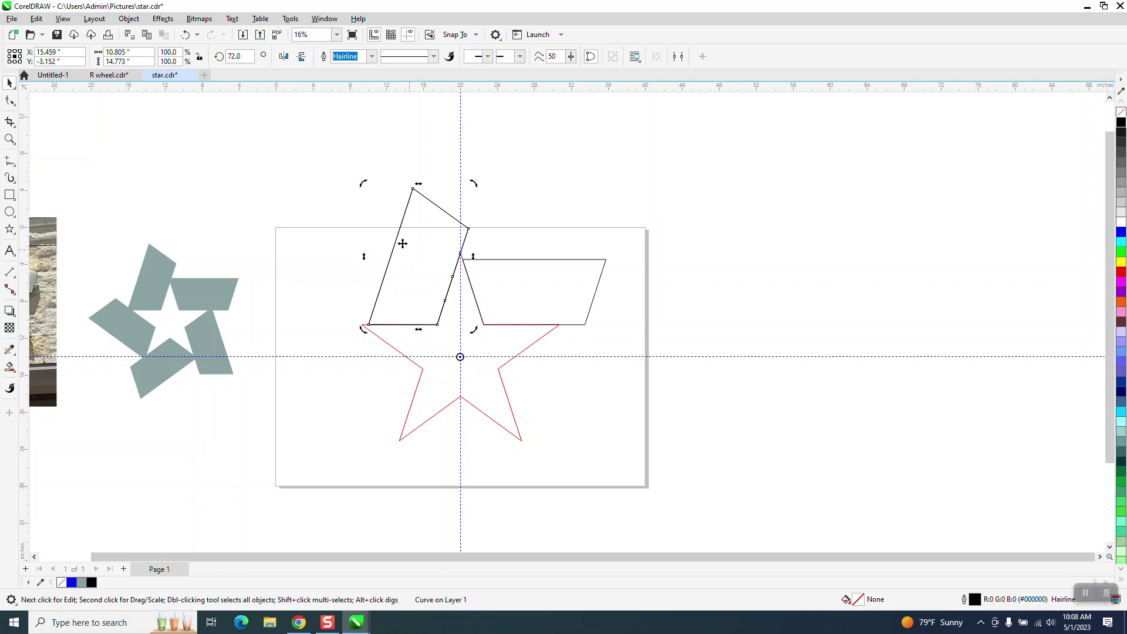
left_click(230, 59)
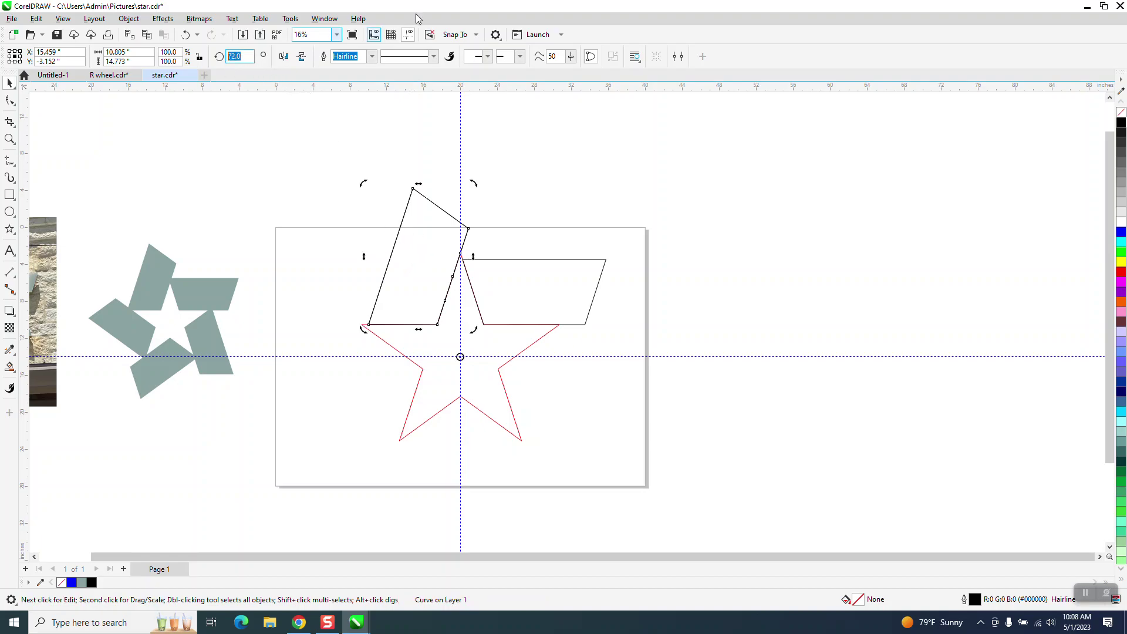
type("144")
key("Return")
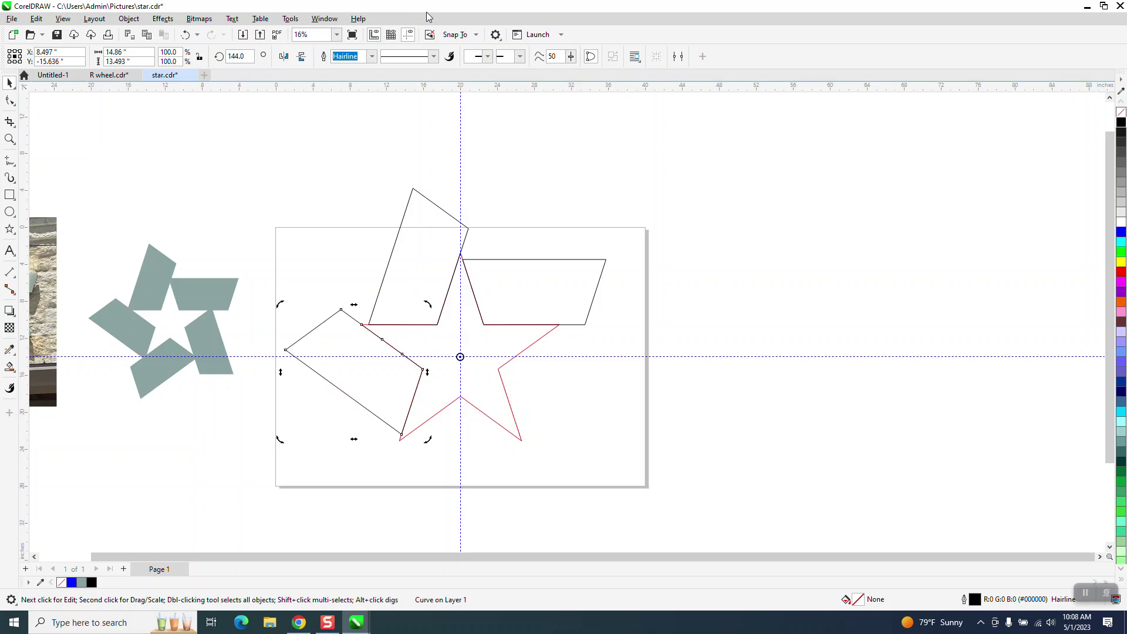
key("ctrl+r")
key("ctrl+r")
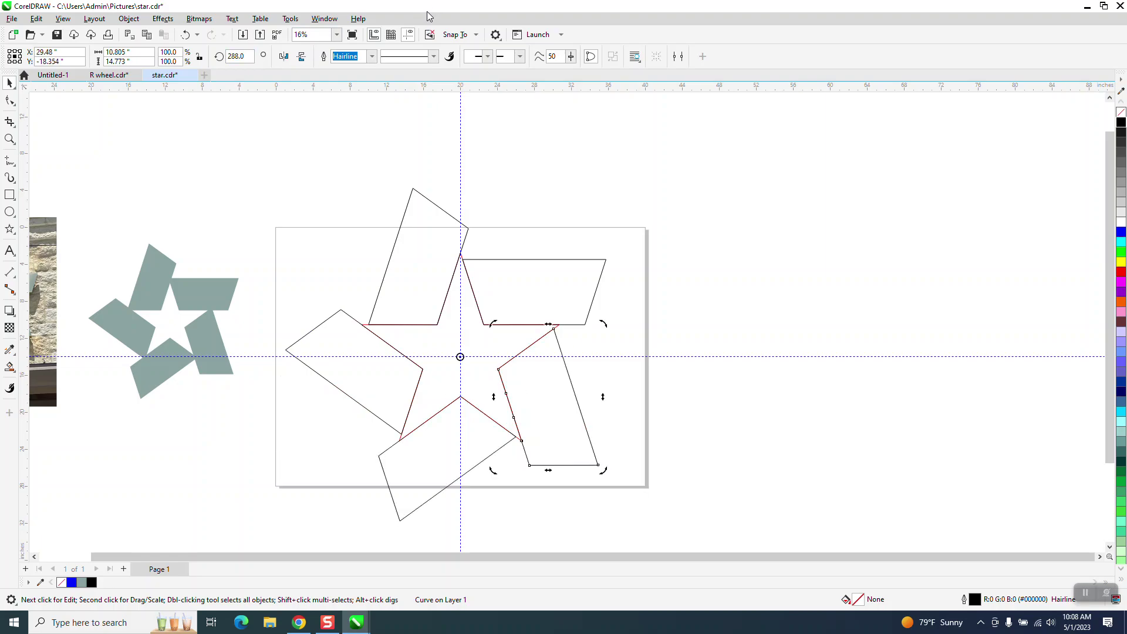
Move the reference photo to the top-right of the drawing
scroll(496, 228, "down", 1)
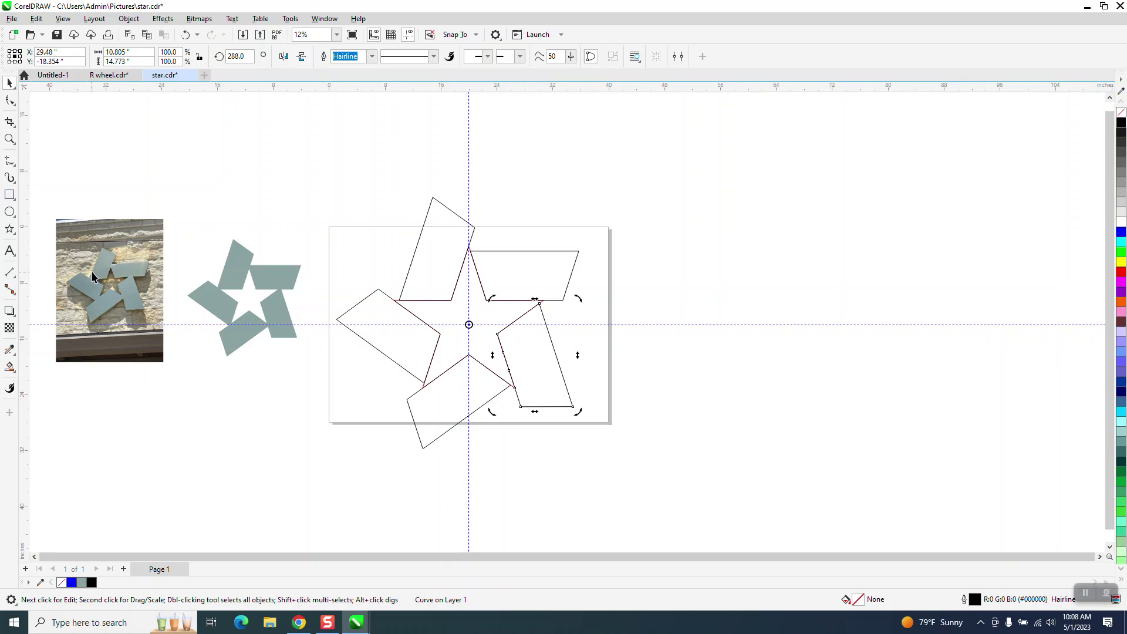
left_click_drag(88, 278, 652, 156)
left_click(9, 139)
scroll(440, 385, "up", 1)
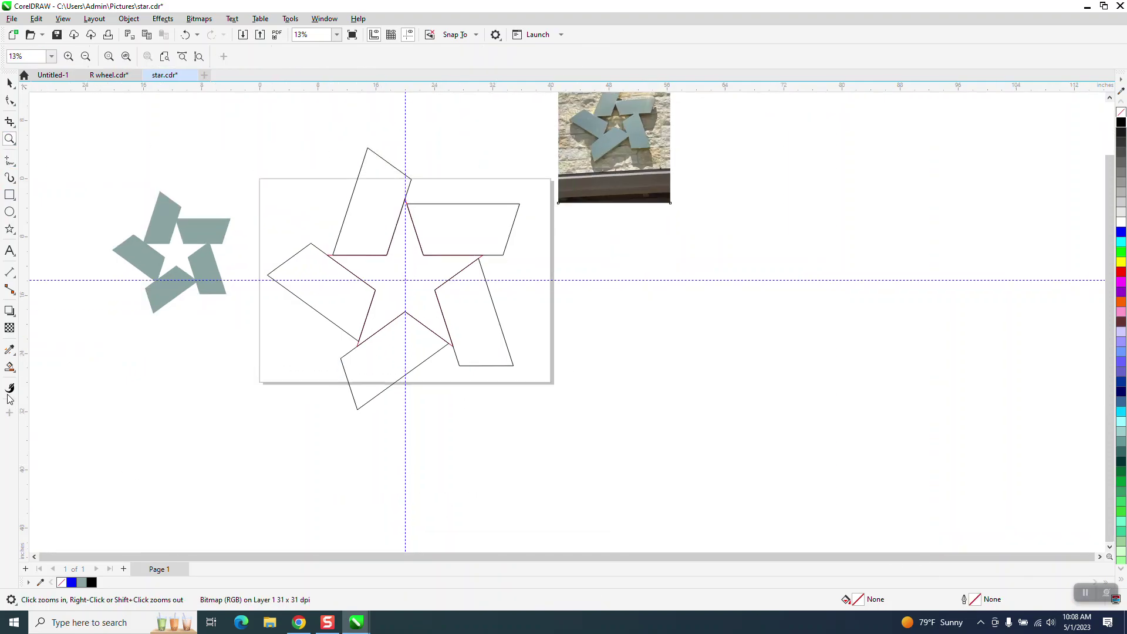
Set the Smart Fill colour to the grey-blue sampled from the reference star
left_click(13, 375)
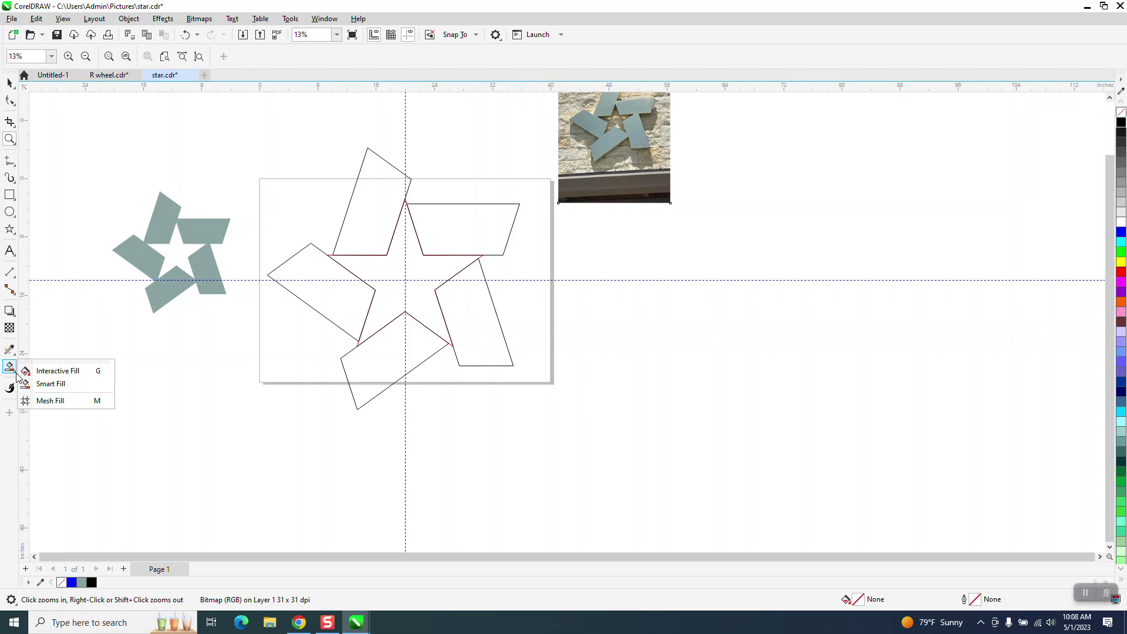
left_click(50, 383)
left_click(137, 56)
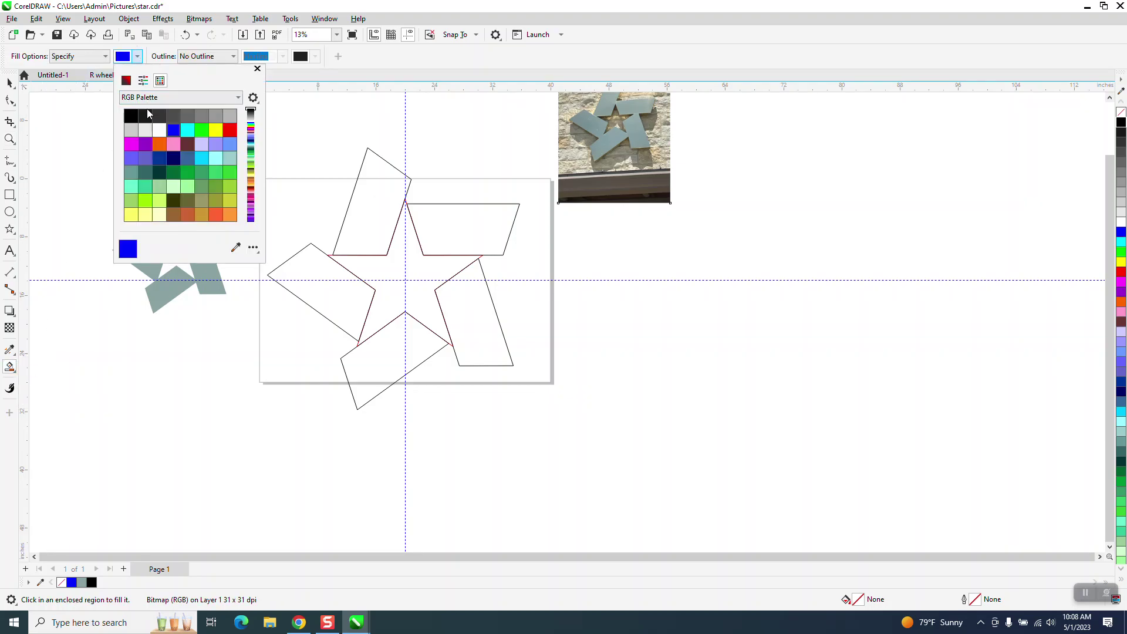
left_click(236, 245)
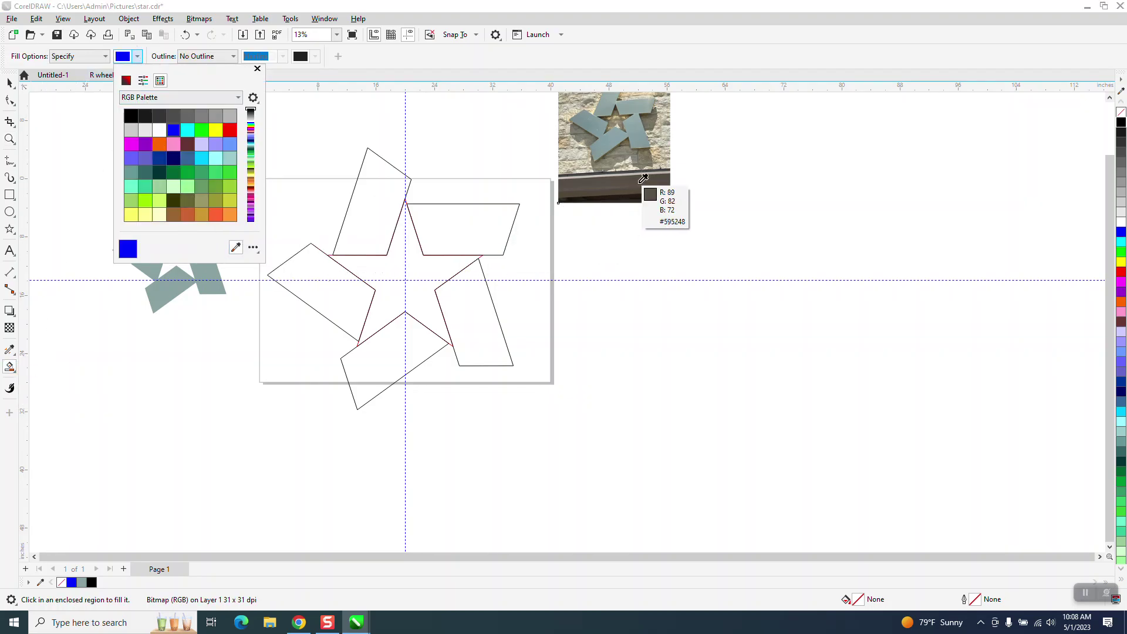
left_click(642, 132)
Fill all five trapezoid pieces with the sampled grey-blue (R:140 G:164 B:166)
left_click(476, 213)
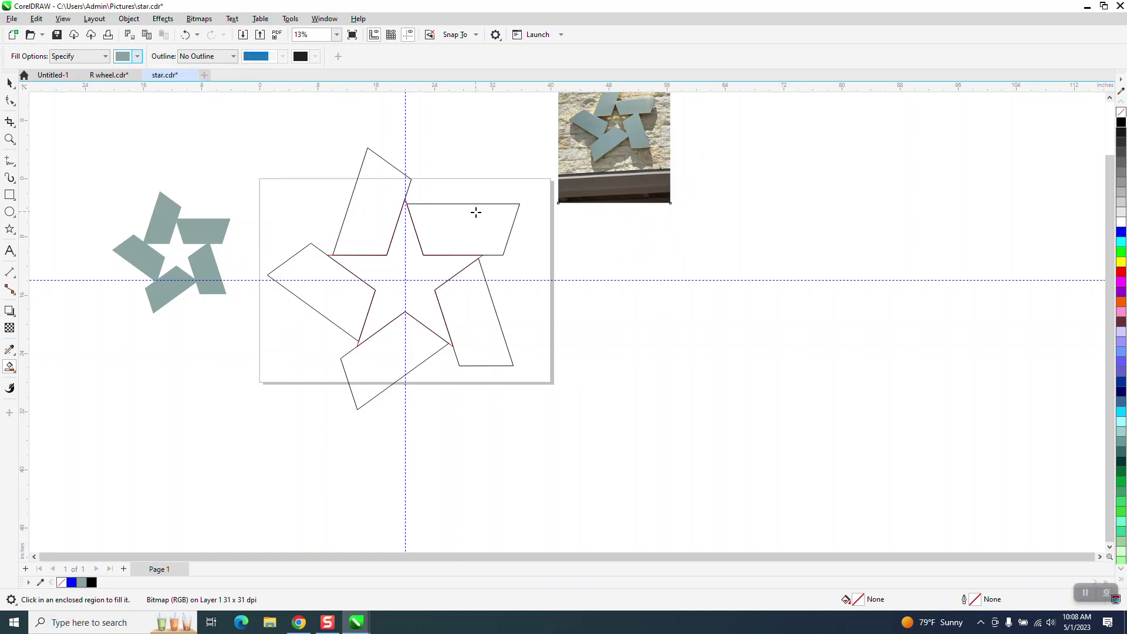
left_click(476, 213)
left_click(360, 192)
left_click(320, 275)
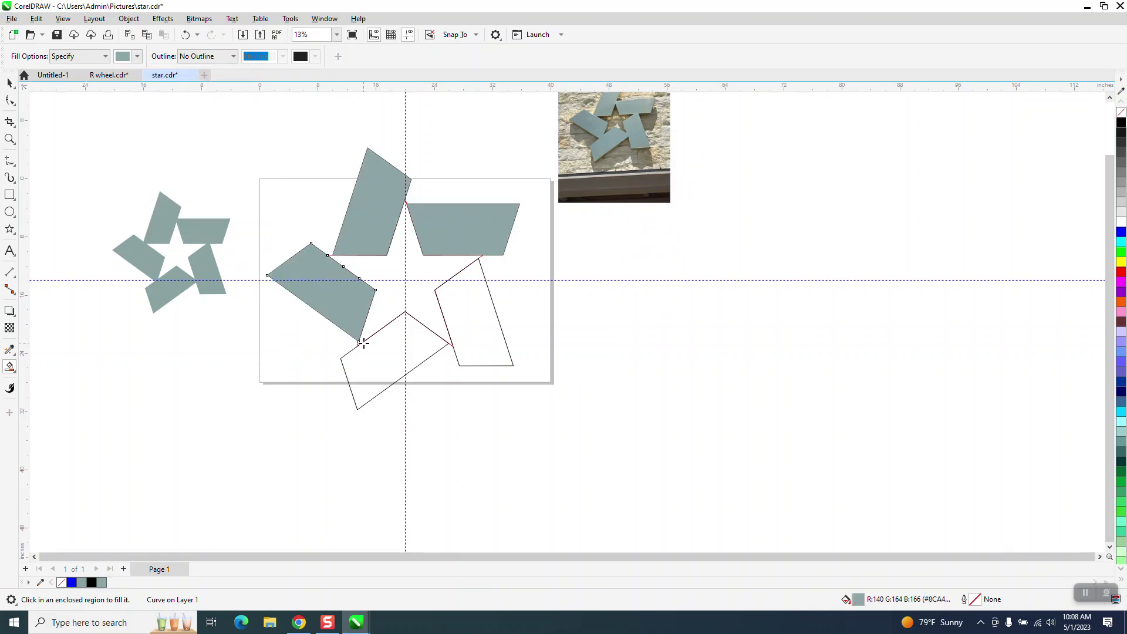
left_click(386, 356)
left_click(477, 336)
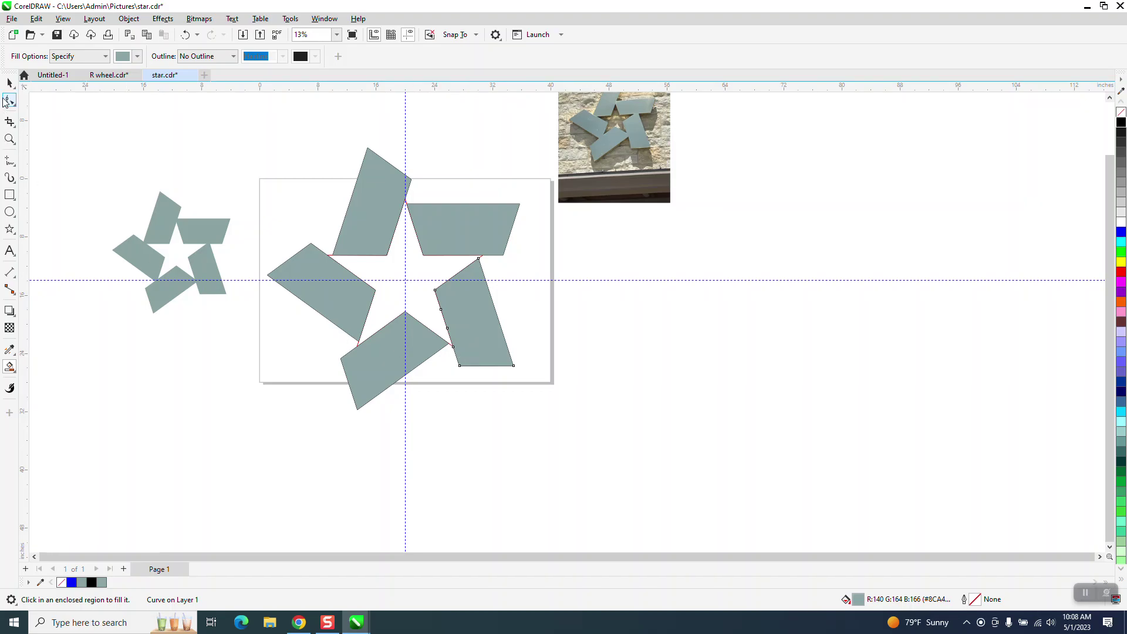
Hide the guidelines, then marquee-select all star pieces and set their outline to none
left_click(409, 35)
left_click(10, 83)
left_click_drag(253, 125, 570, 481)
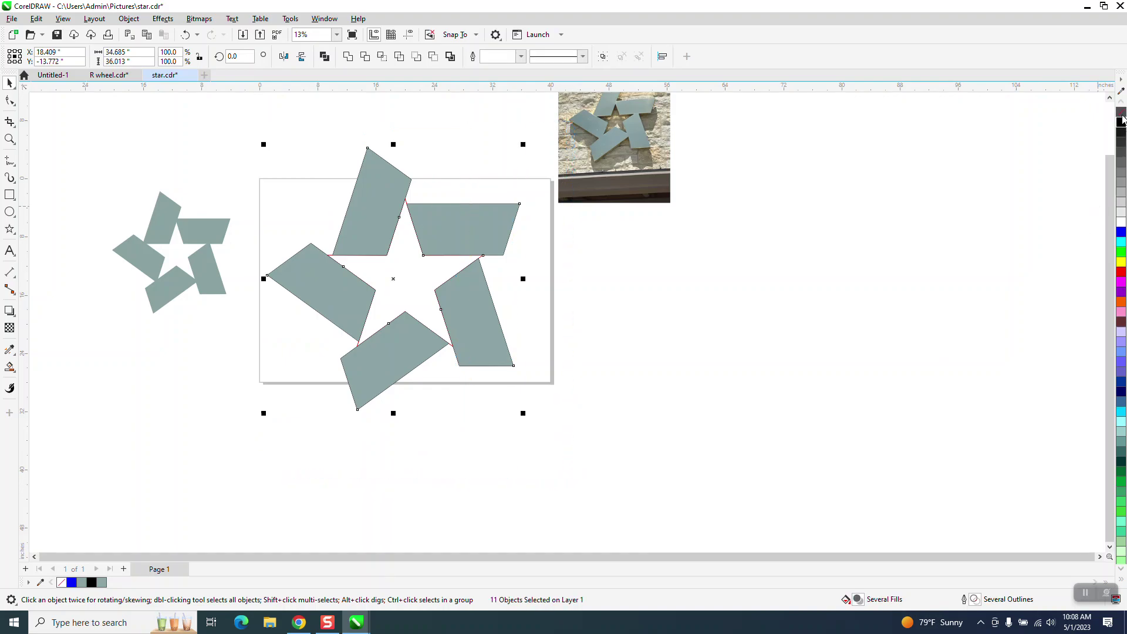
right_click(1122, 112)
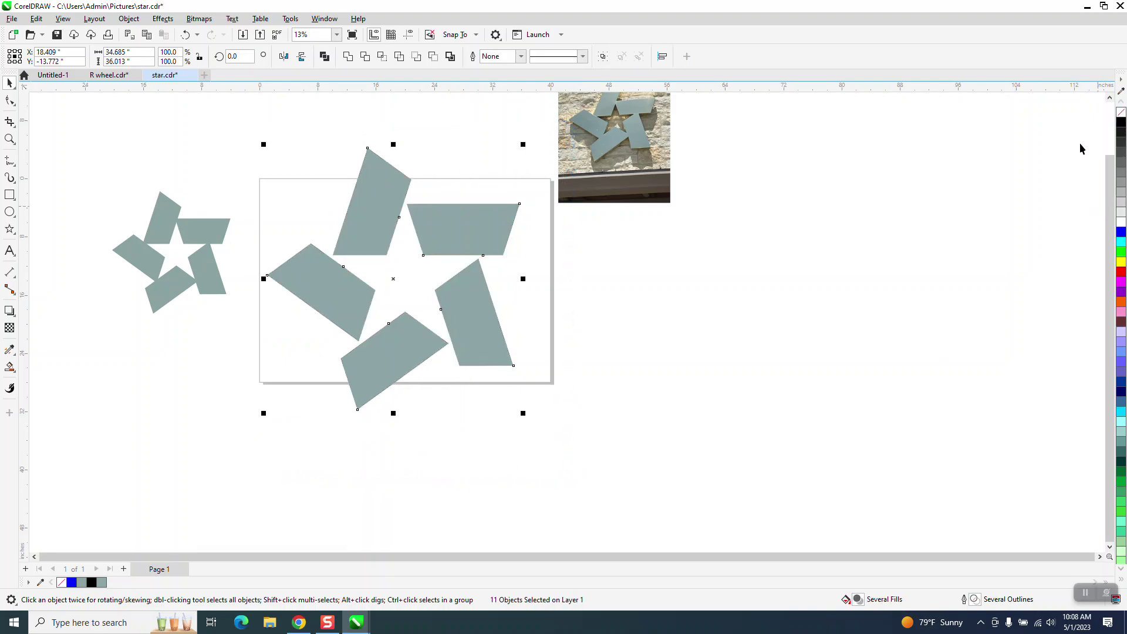
Roll the drawing back to the Stretch step in the Undo history
left_click(198, 37)
left_click(194, 39)
left_click(197, 37)
left_click(198, 36)
left_click(198, 37)
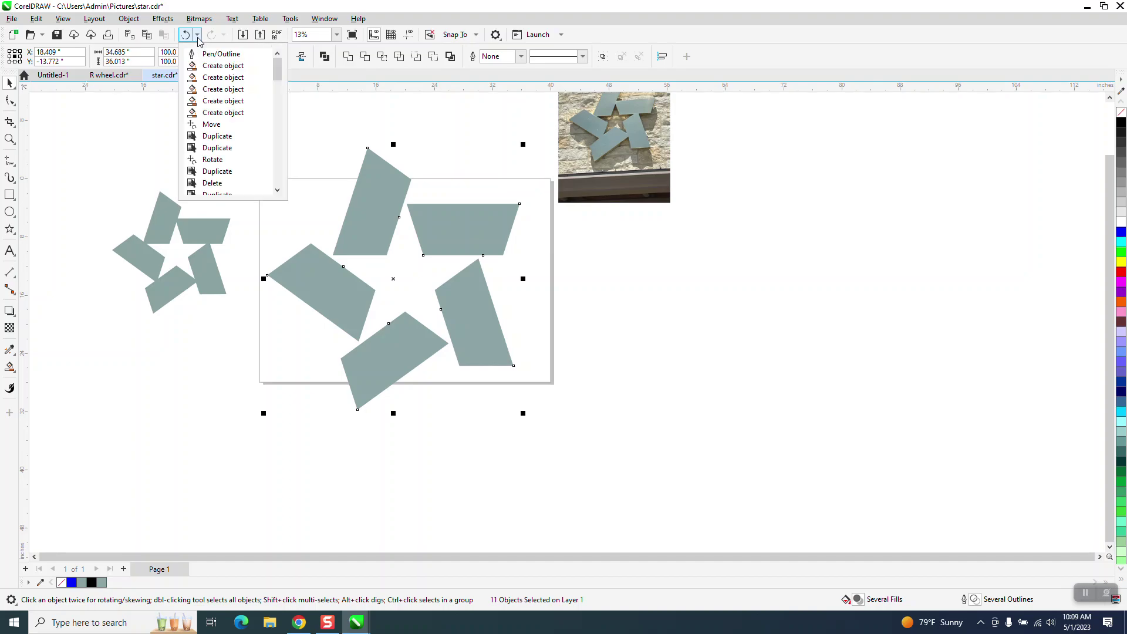
scroll(231, 145, "down", 4)
scroll(233, 147, "down", 4)
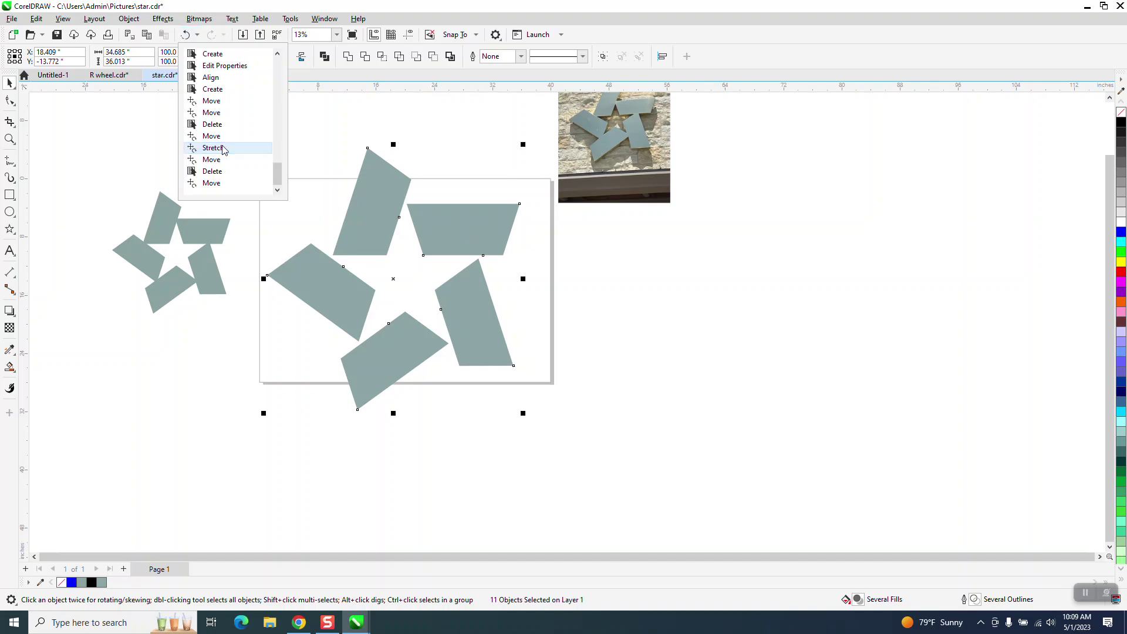
left_click(223, 148)
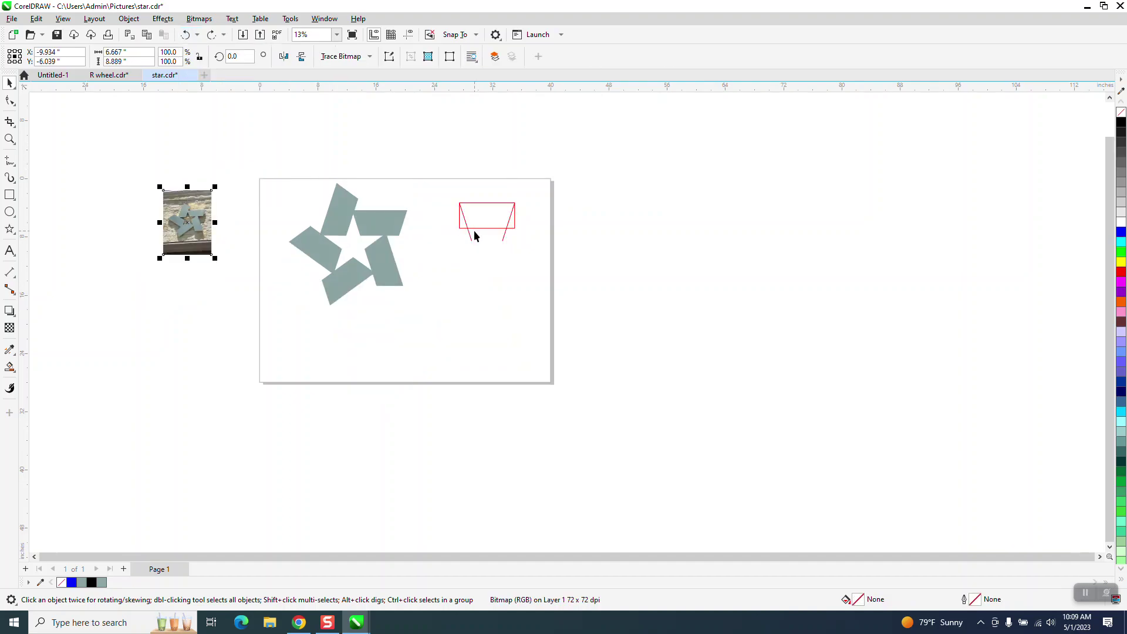
Redo actions until the red-outlined five-pointed star returns
left_click(211, 35)
left_click(213, 35)
left_click(215, 36)
left_click(217, 36)
left_click(217, 36)
left_click(218, 36)
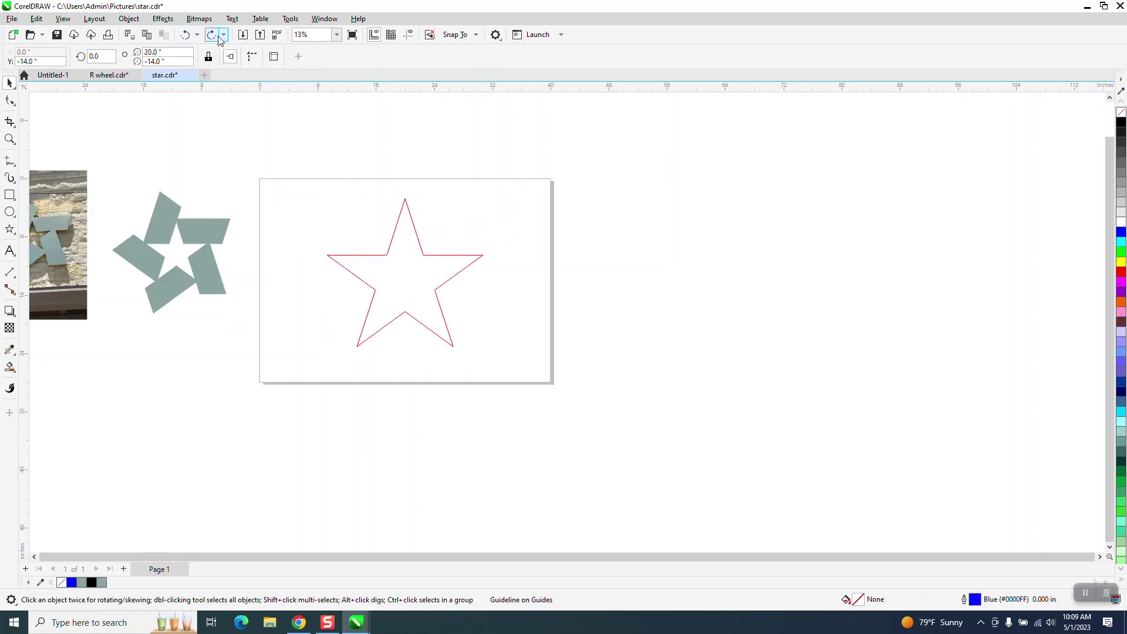
Restore the rectangle, shorten it from the top, and Smart Fill the area outside the star arm
left_click(217, 35)
left_click(217, 36)
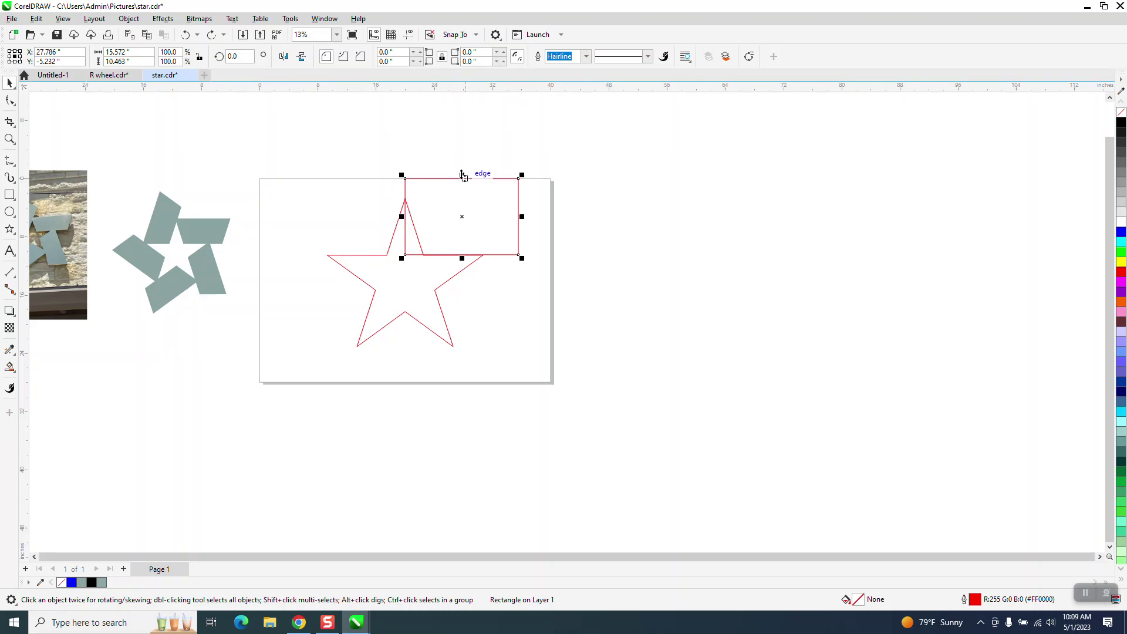
left_click_drag(463, 176, 467, 189)
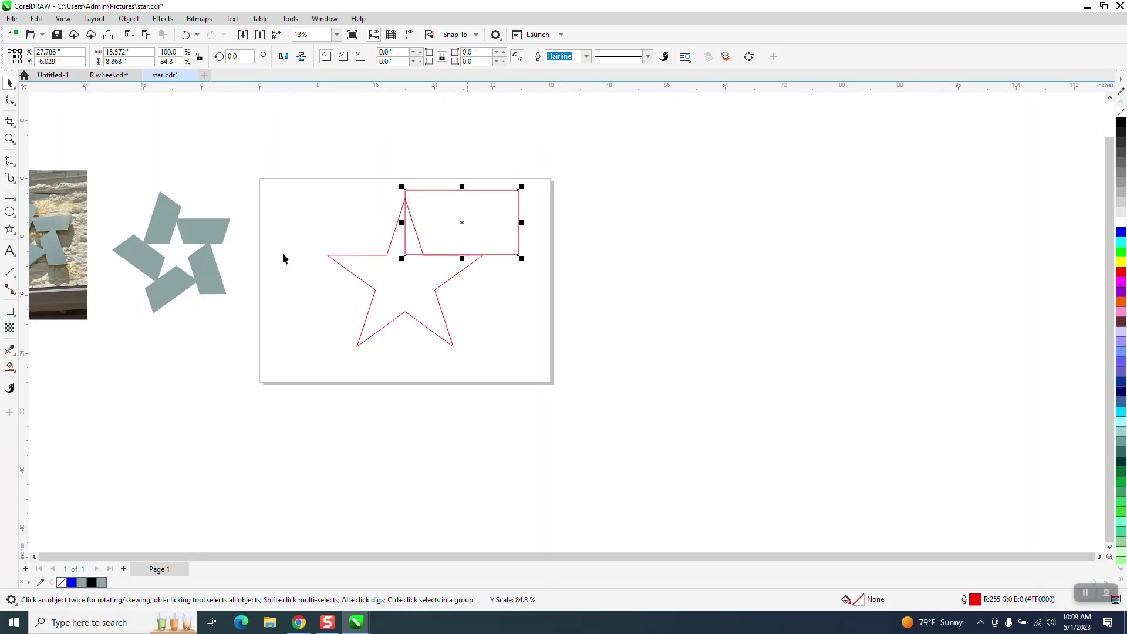
left_click(10, 368)
left_click(489, 211)
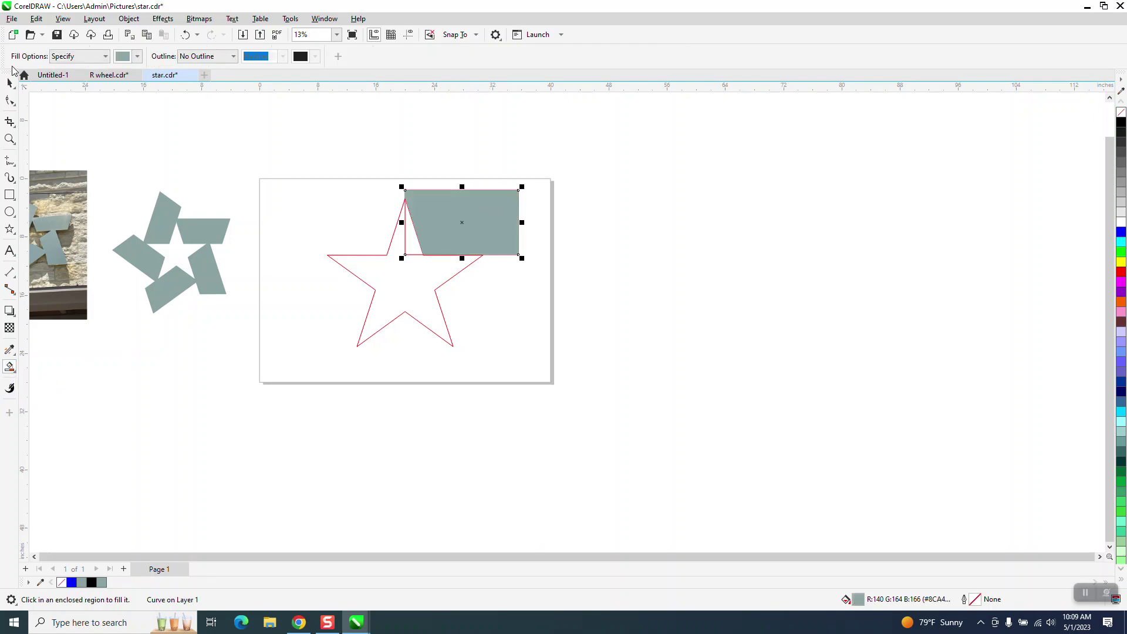
Set the nudge distance to 12" and move the grey shape right
left_click(10, 82)
left_click(265, 107)
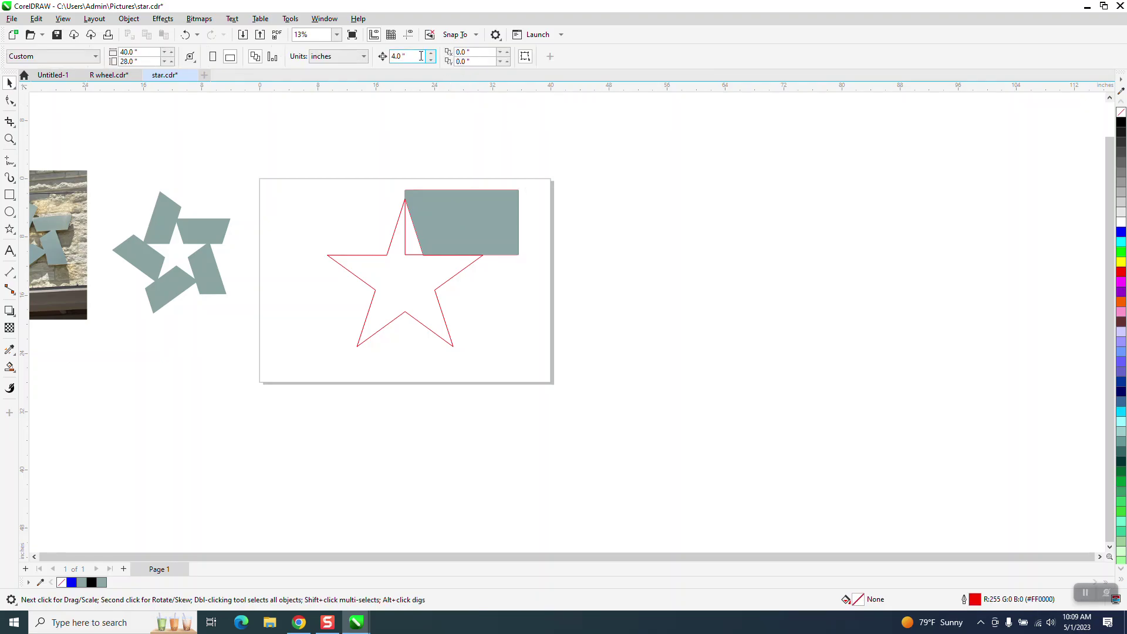
left_click(419, 54)
type("12")
left_click(499, 204)
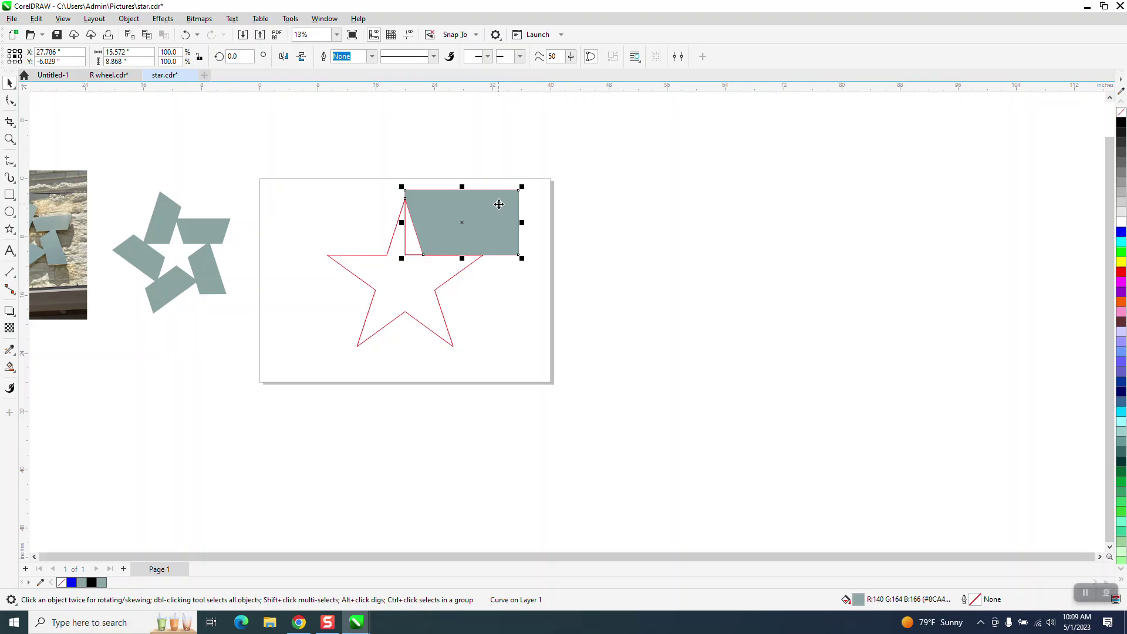
key("Right")
key("Right")
Outline the shape in black with no fill, mirror it back, and Smart Fill the trapezoid, moving it right
left_click(1121, 111)
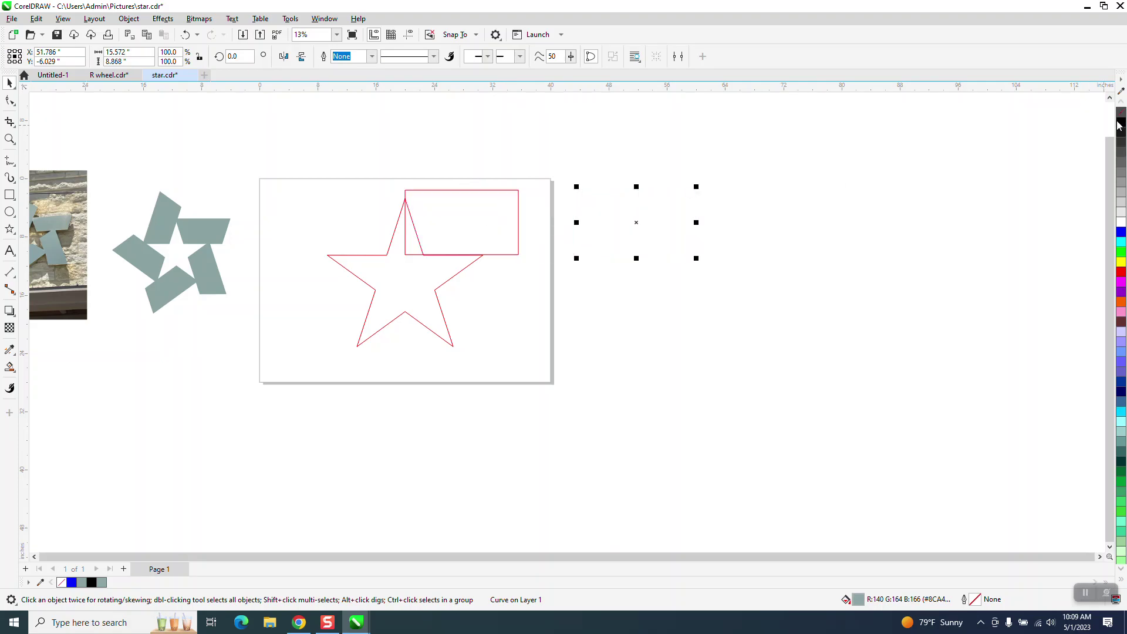
right_click(1122, 121)
left_click(283, 57)
key("Left")
key("Left")
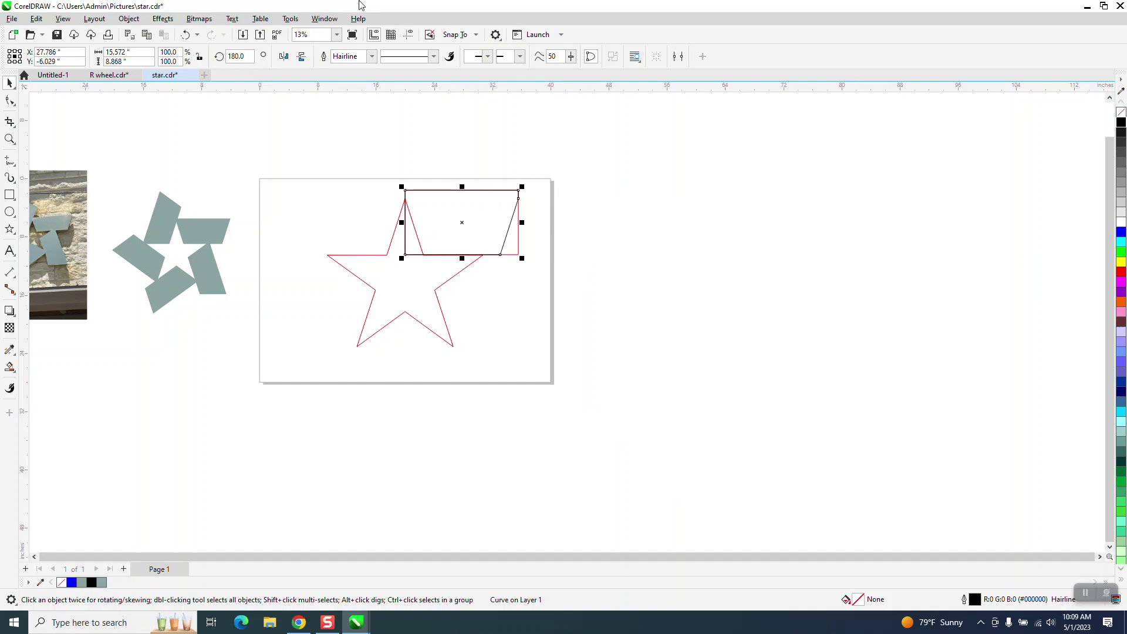
left_click(10, 368)
left_click(429, 223)
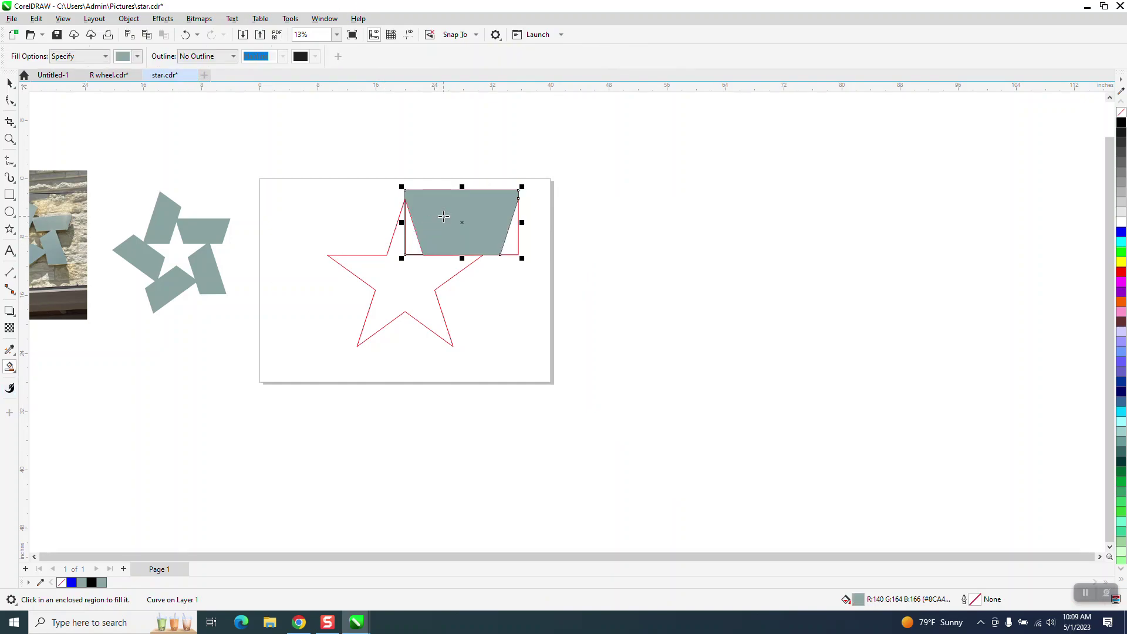
key("Right")
key("Right")
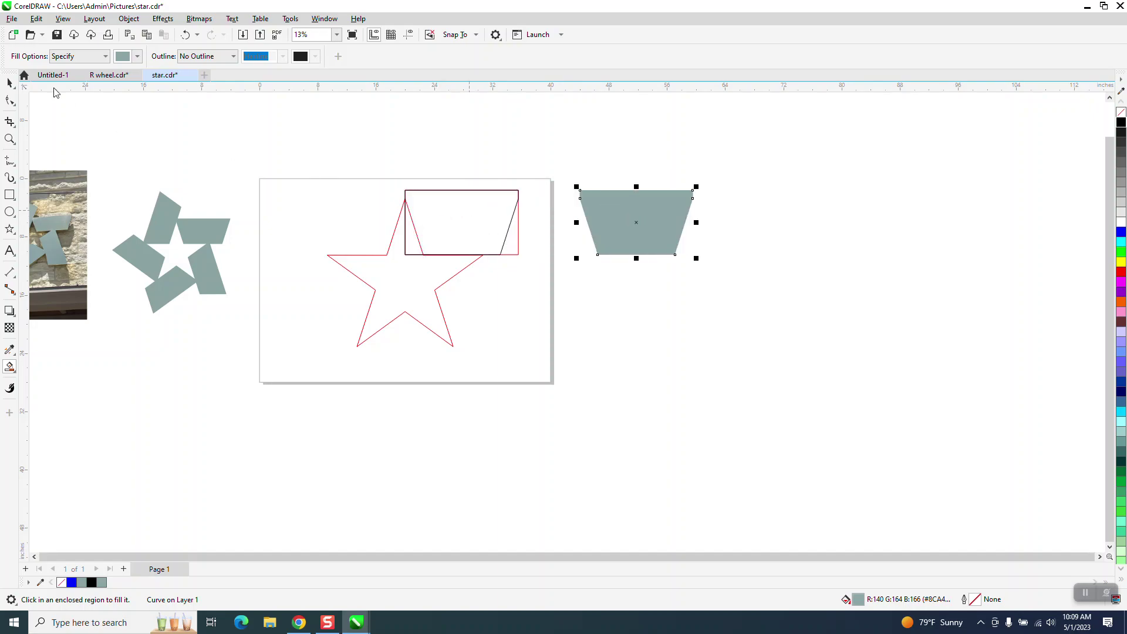
Delete the red star and the helper rectangle from the page
left_click(10, 82)
left_click_drag(279, 128, 541, 377)
key("Delete")
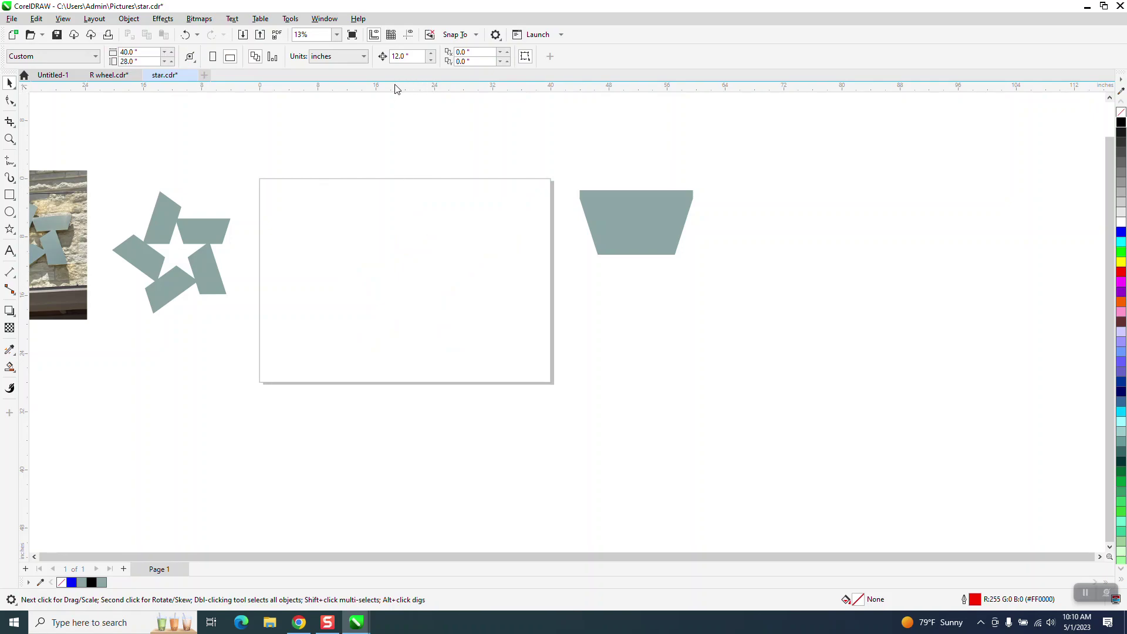
Show the guidelines again and nudge the grey trapezoid left onto the vertical guide
left_click(409, 35)
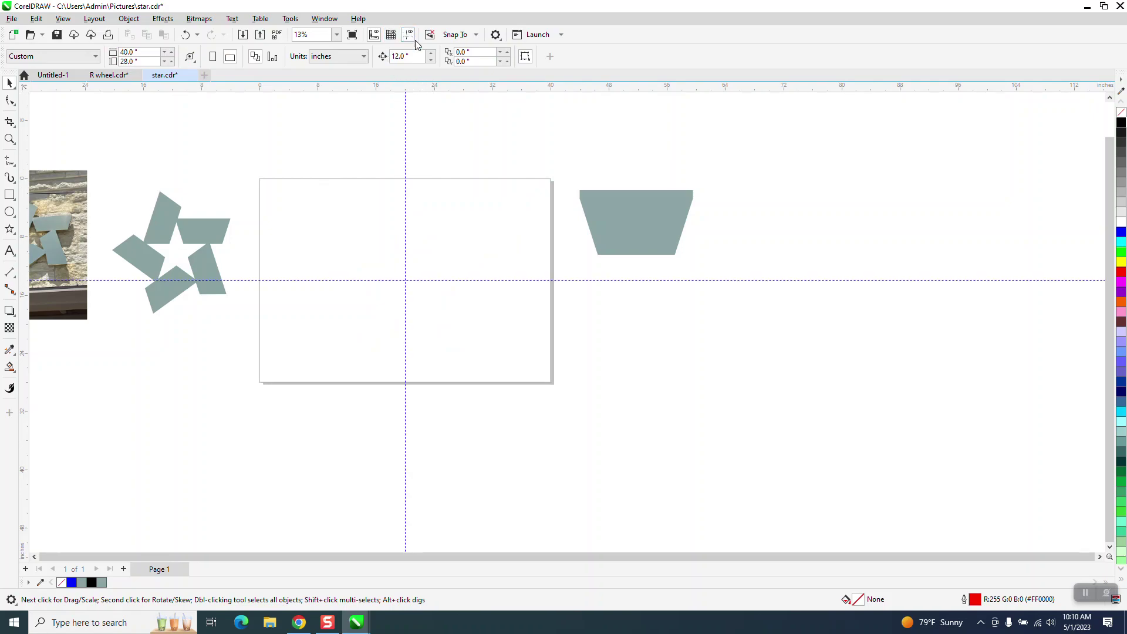
left_click(641, 210)
key("Left")
key("Left")
key("Left")
key("Left")
key("Left")
key("Left")
key("Left")
key("Left")
key("Left")
key("Left")
key("Left")
key("Left")
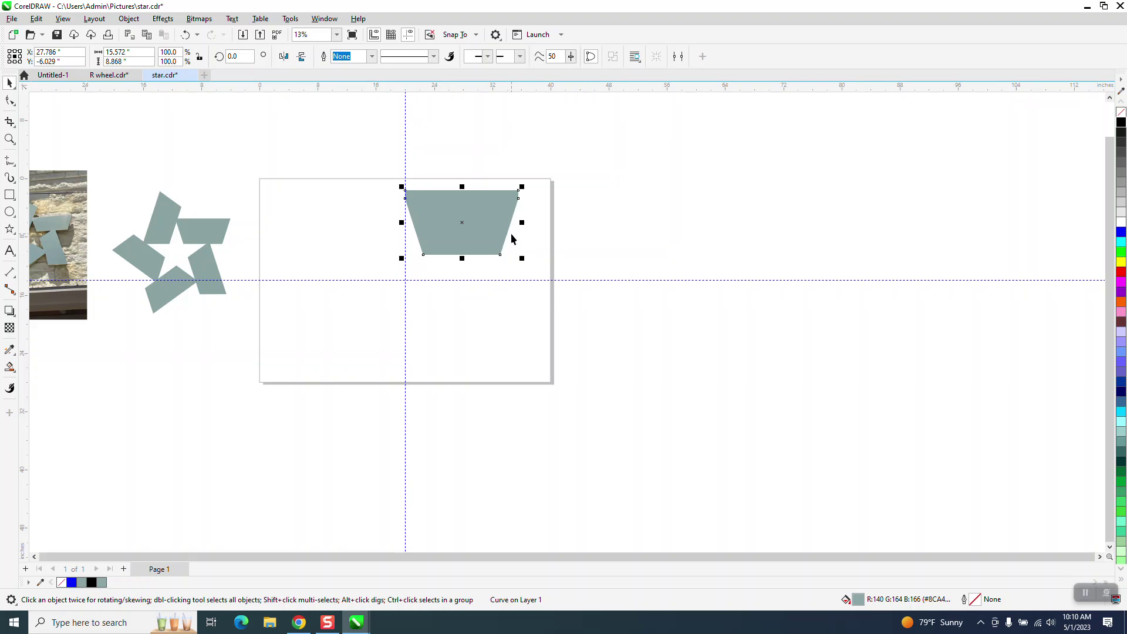
Pivot the trapezoid at the guide intersection, making four copies rotated 72° apart
left_click(466, 223)
left_click_drag(434, 262, 405, 280)
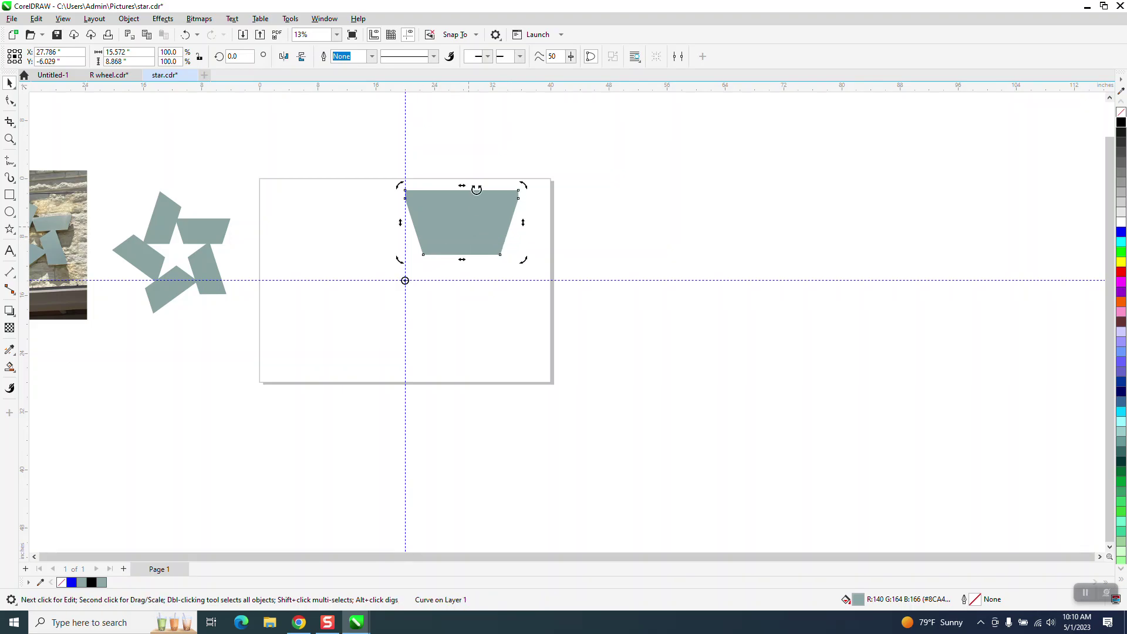
left_click_drag(252, 59, 226, 62)
type("72")
key("Return")
key("ctrl+r")
key("ctrl+r")
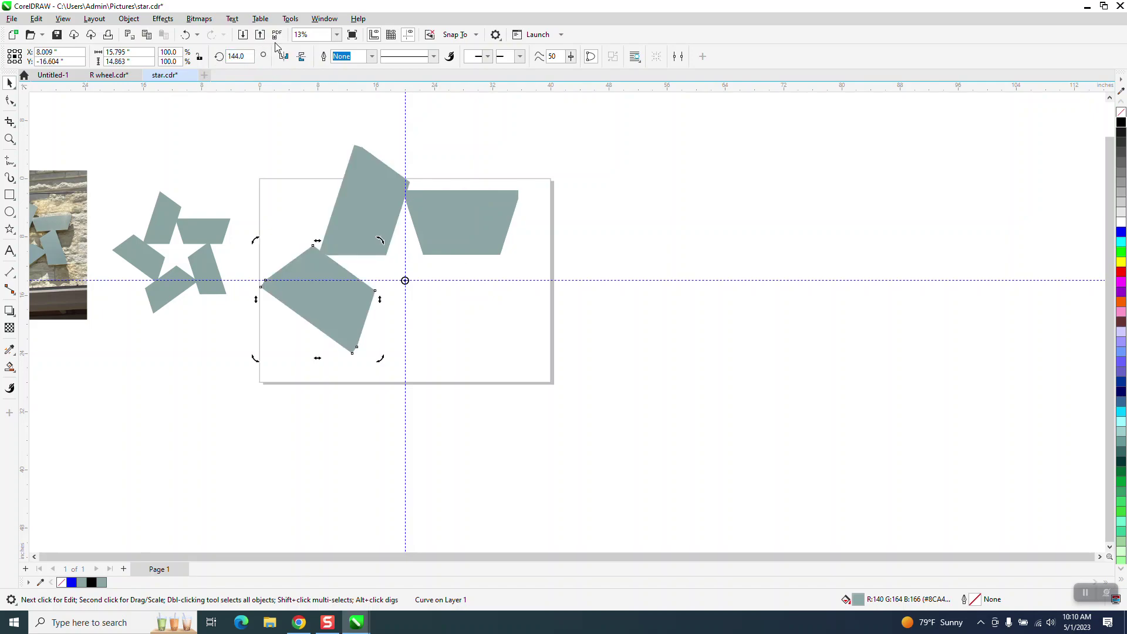
key("ctrl+r")
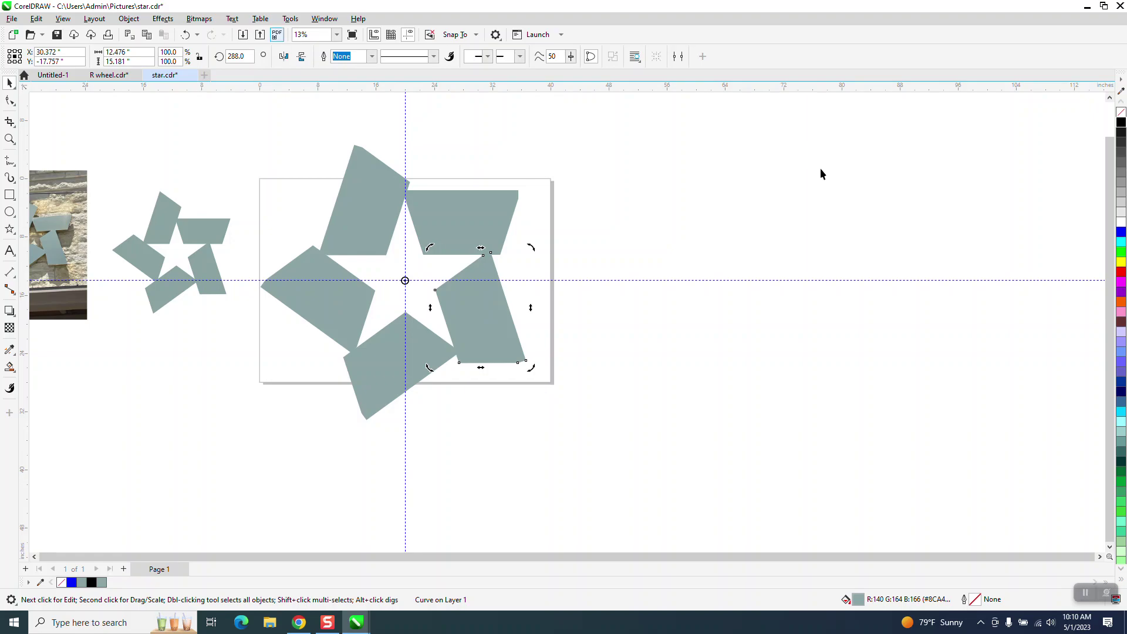
Deselect the pieces and zoom in on the completed five-piece star
left_click(793, 227)
scroll(625, 317, "down", 1)
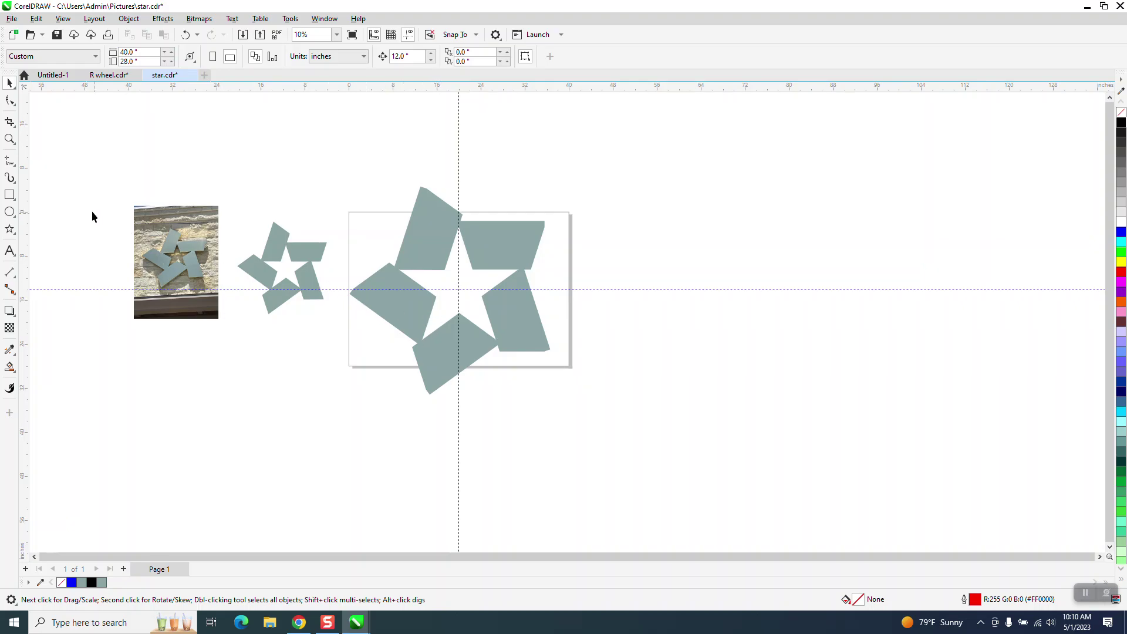
left_click(9, 138)
left_click_drag(314, 183, 672, 430)
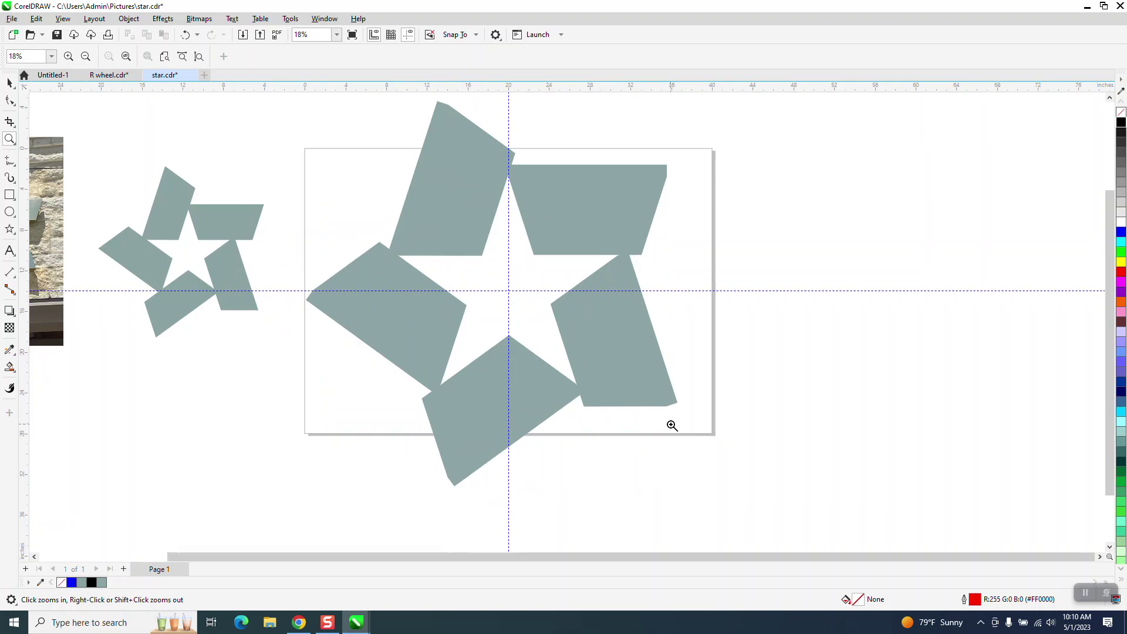